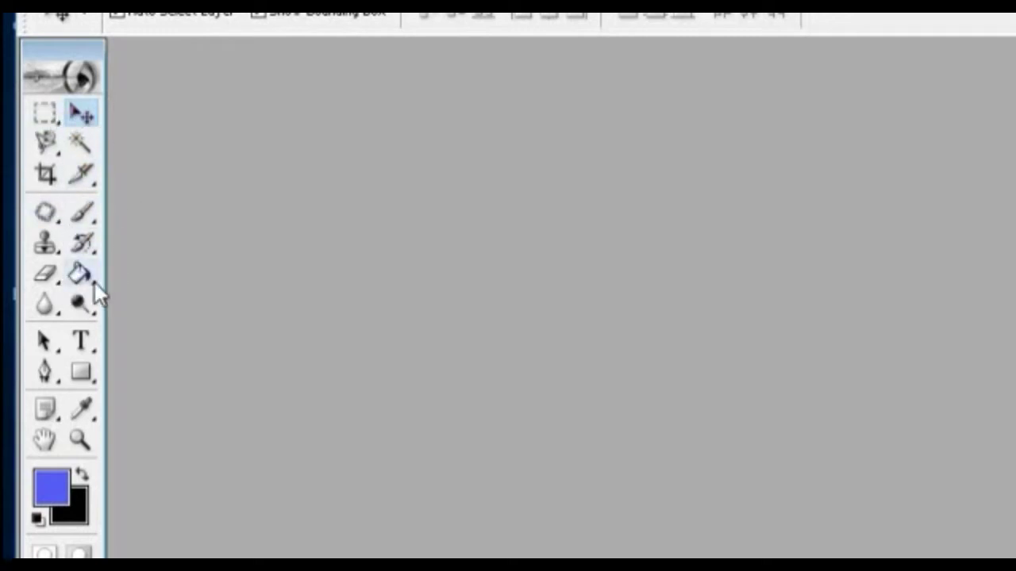
Step: Show the rectangular marquee, magic wand, magnetic lasso and crop tools, then pick the Dodge tool
click(44, 113)
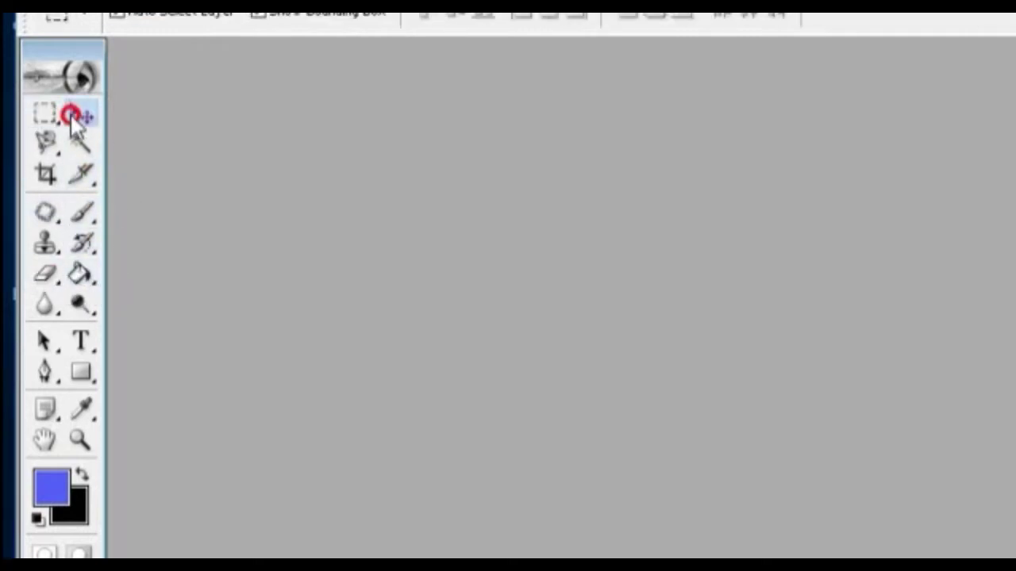
click(79, 143)
click(48, 143)
click(49, 174)
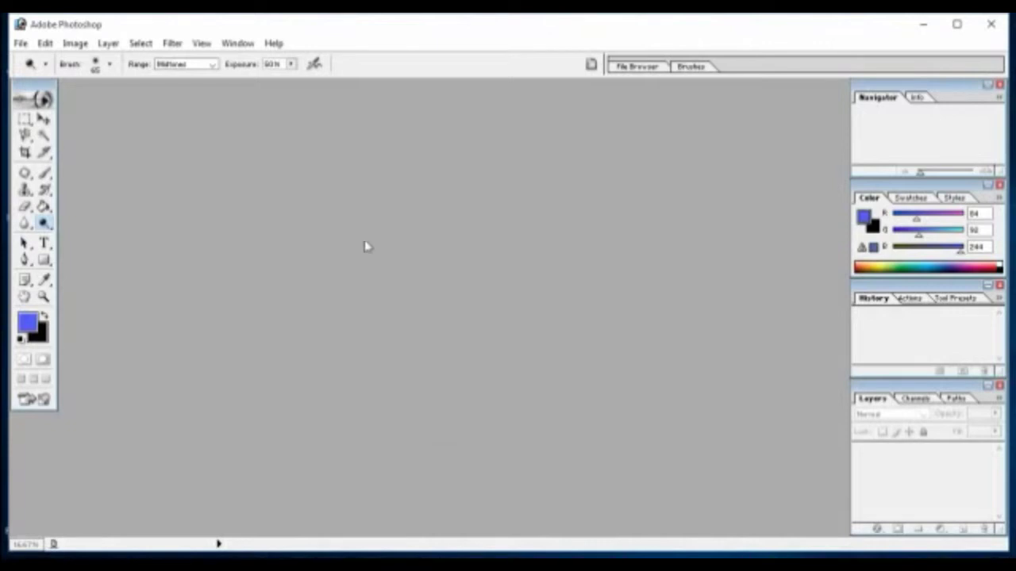
click(46, 223)
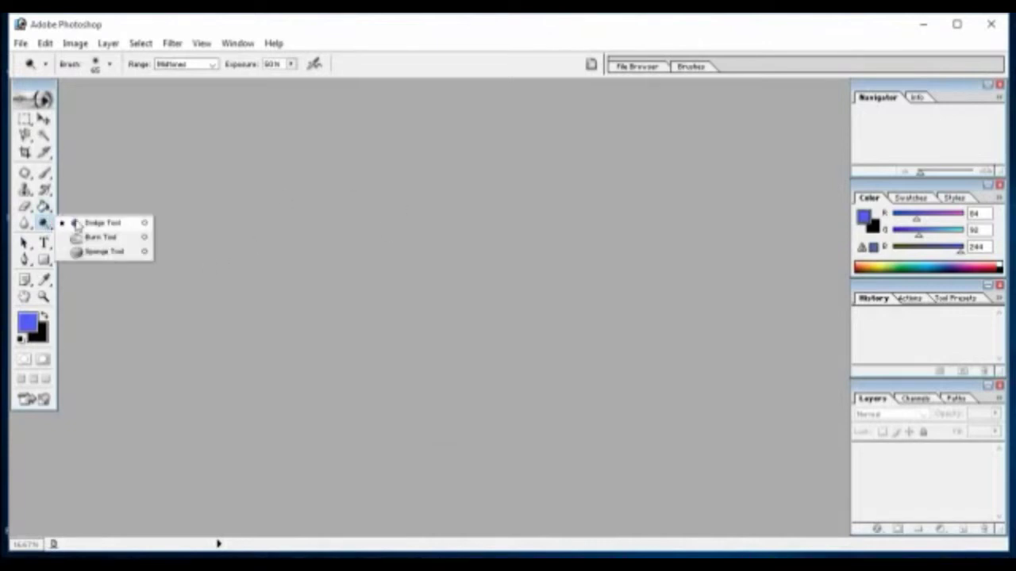
click(79, 226)
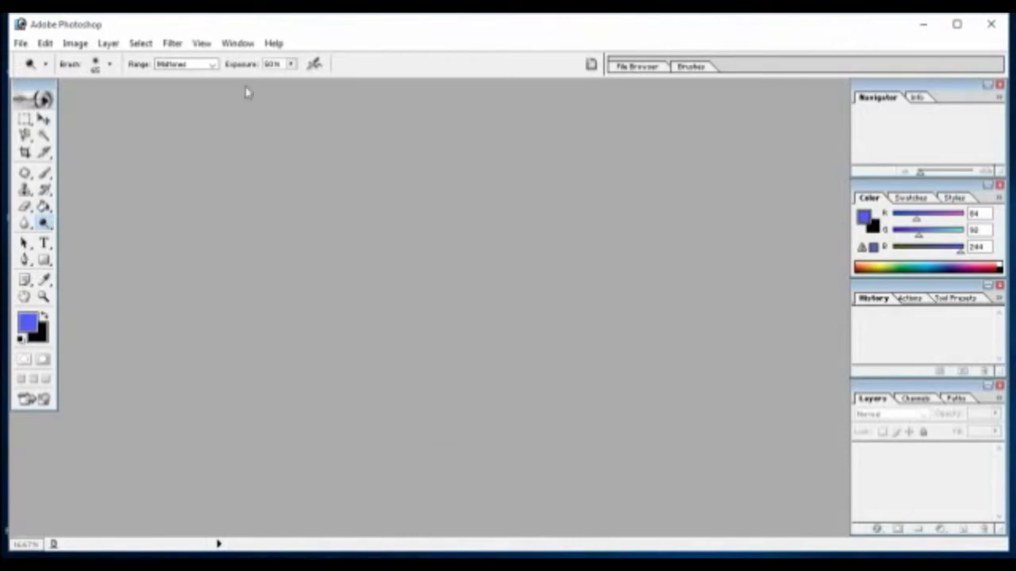
Step: Start a new document from the File menu, then cancel it
click(19, 43)
click(52, 67)
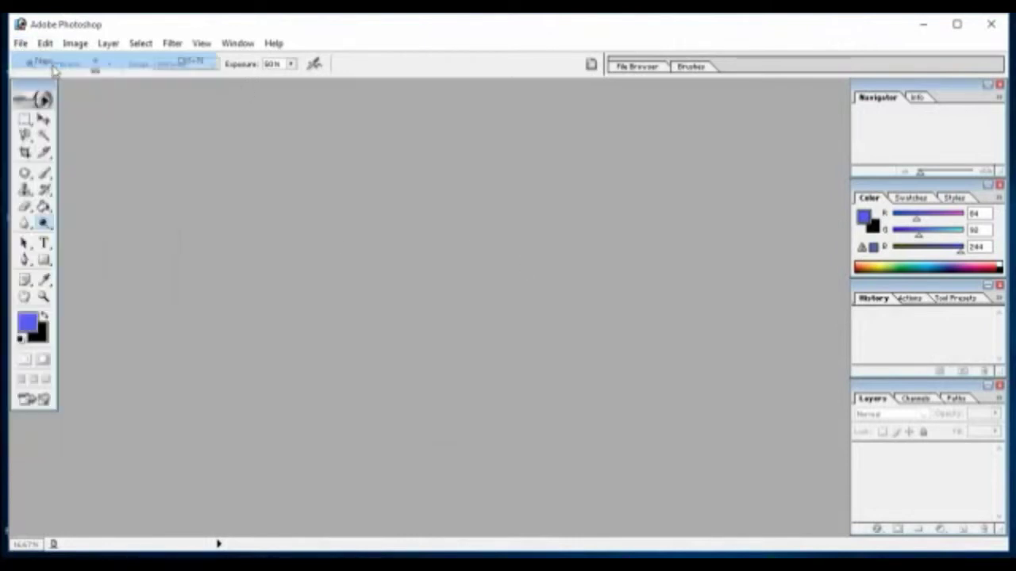
click(626, 220)
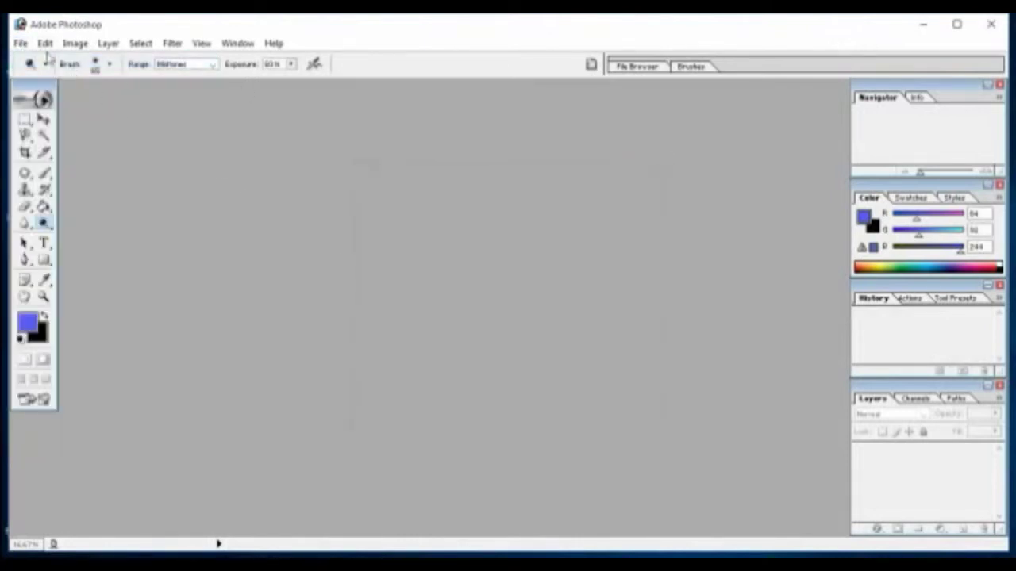
Step: Open the unnamed photo, the saree portrait and images (1) from the Pictures folder
click(20, 43)
click(50, 78)
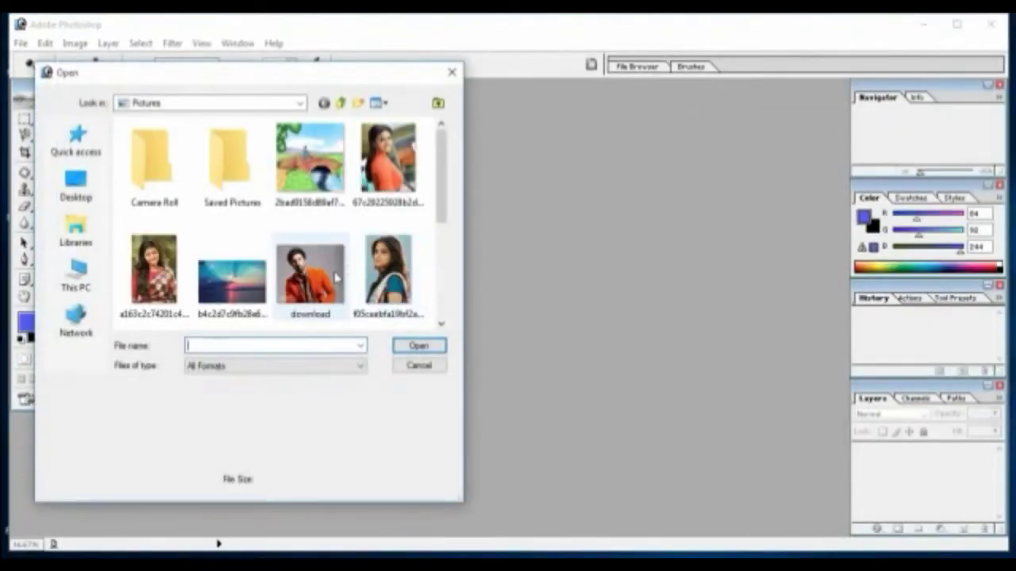
scroll(323, 280, down, 5)
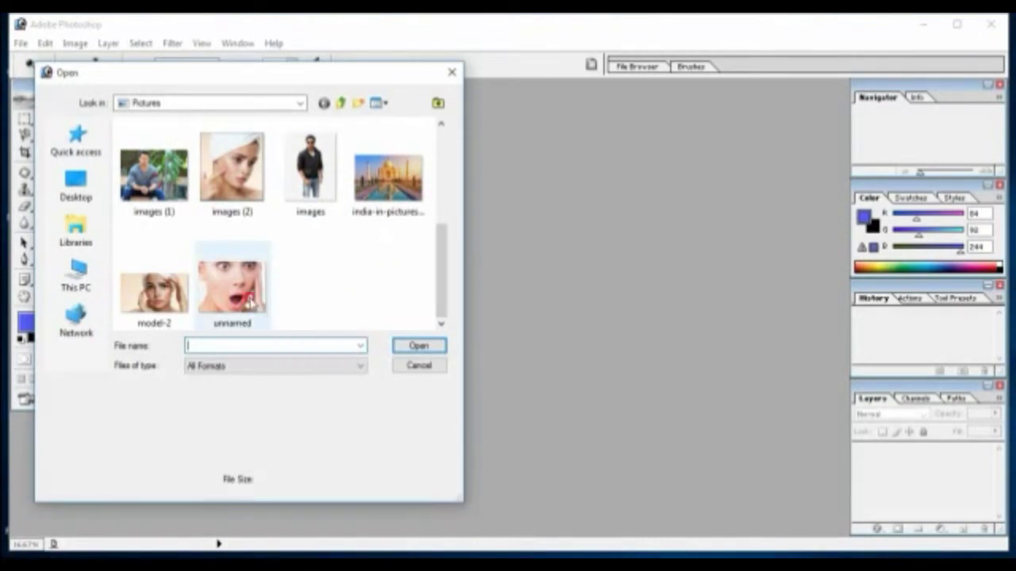
click(251, 302)
scroll(315, 286, up, 1)
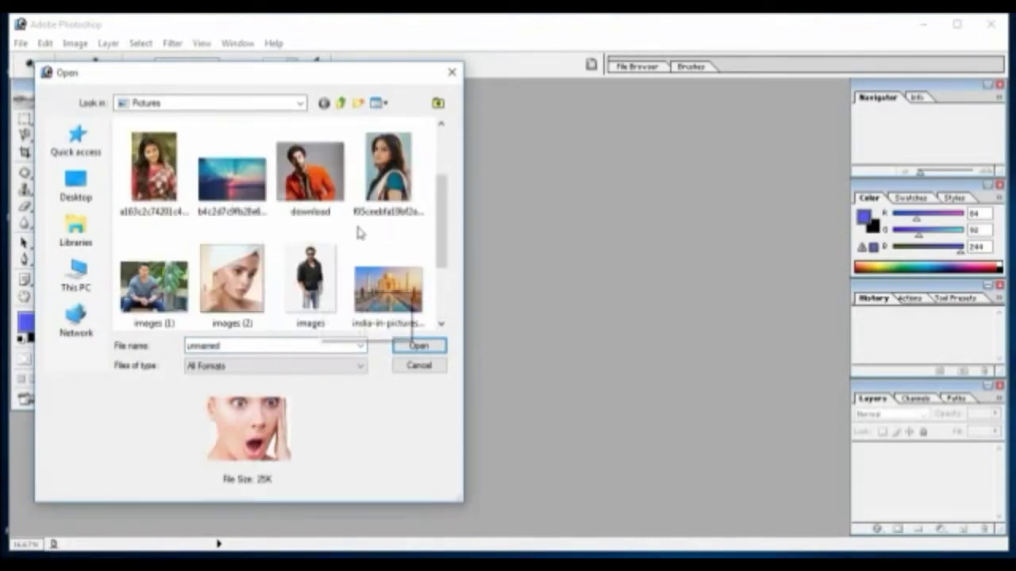
ctrl+click(394, 193)
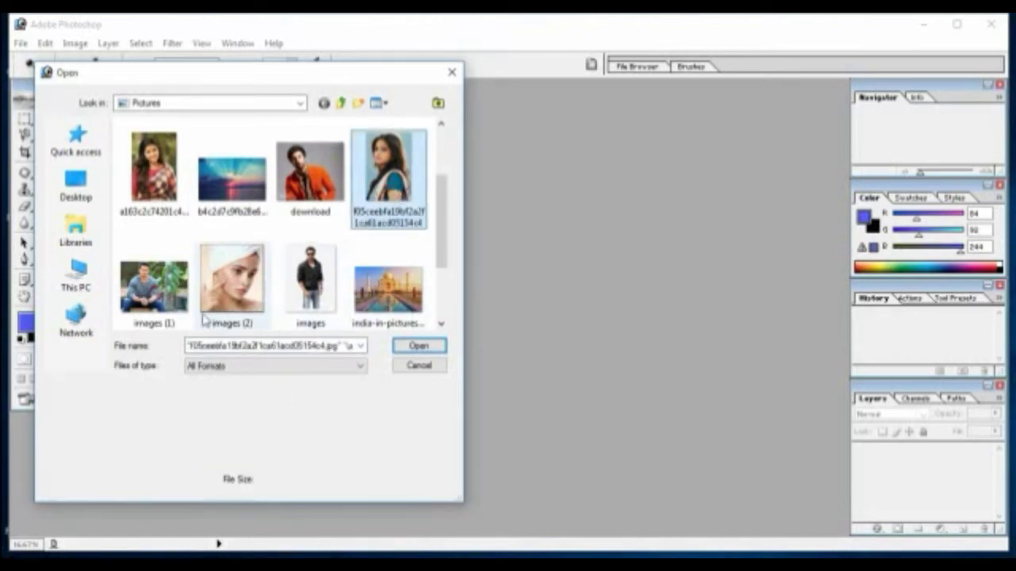
ctrl+click(184, 311)
click(420, 347)
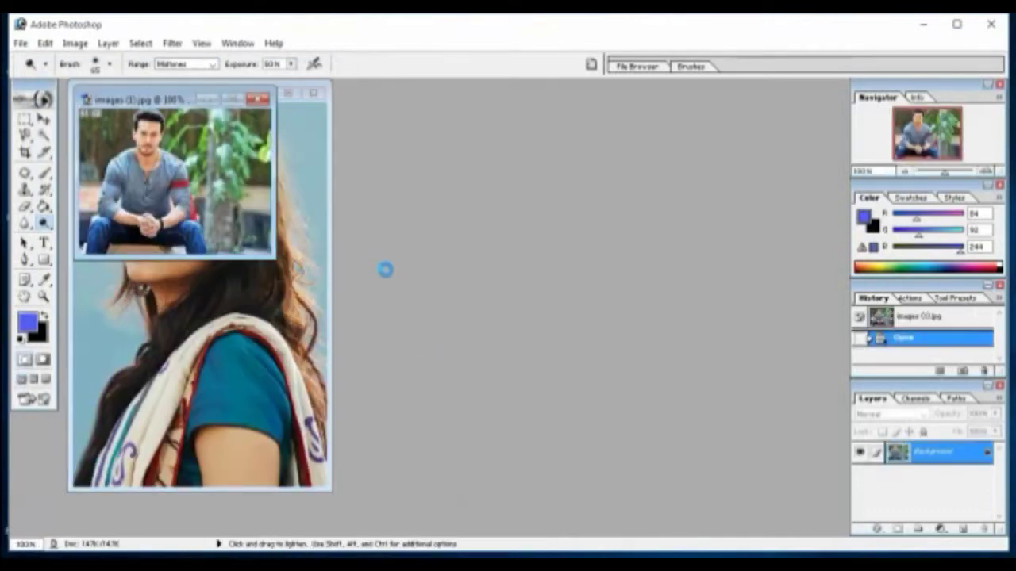
Step: Bring unnamed.jpg into view and dodge both irises and the left pupil
drag(293, 106, 346, 186)
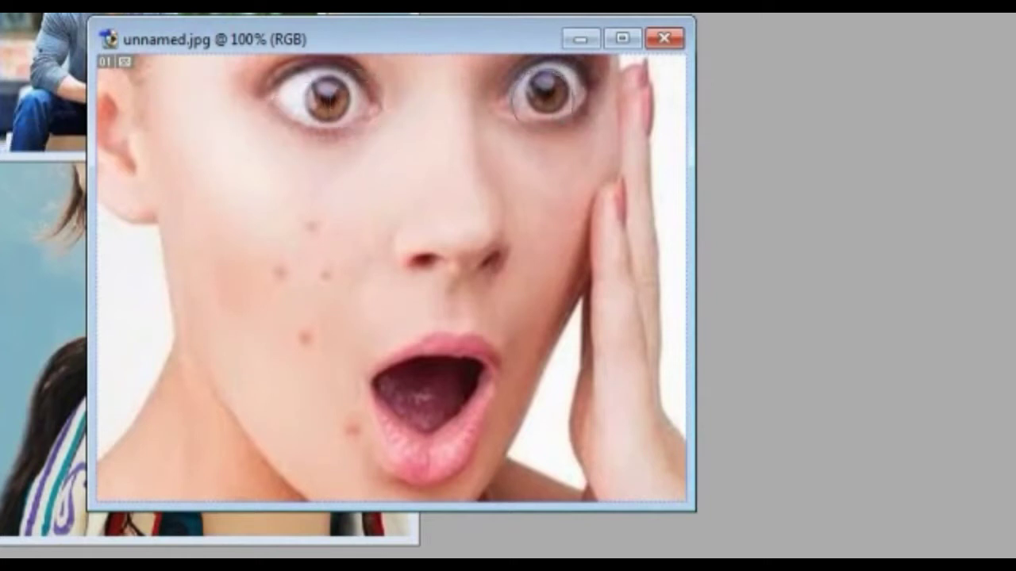
drag(547, 93, 546, 88)
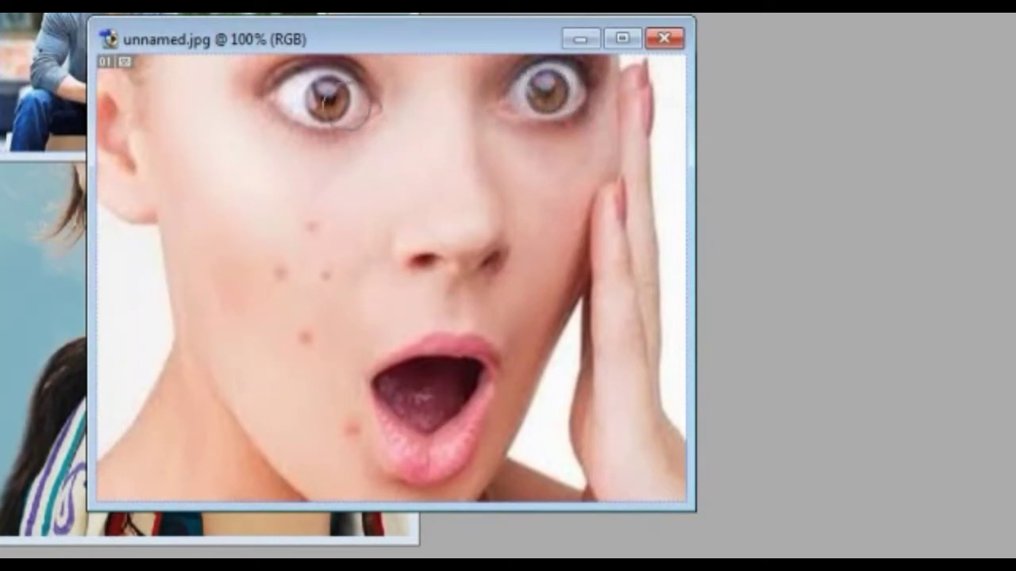
drag(326, 93, 329, 101)
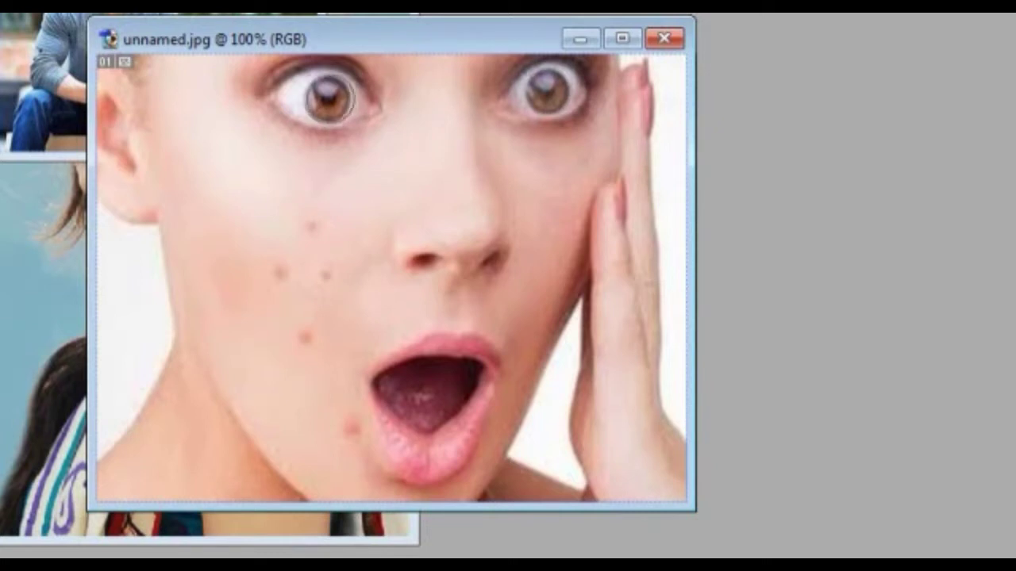
click(331, 97)
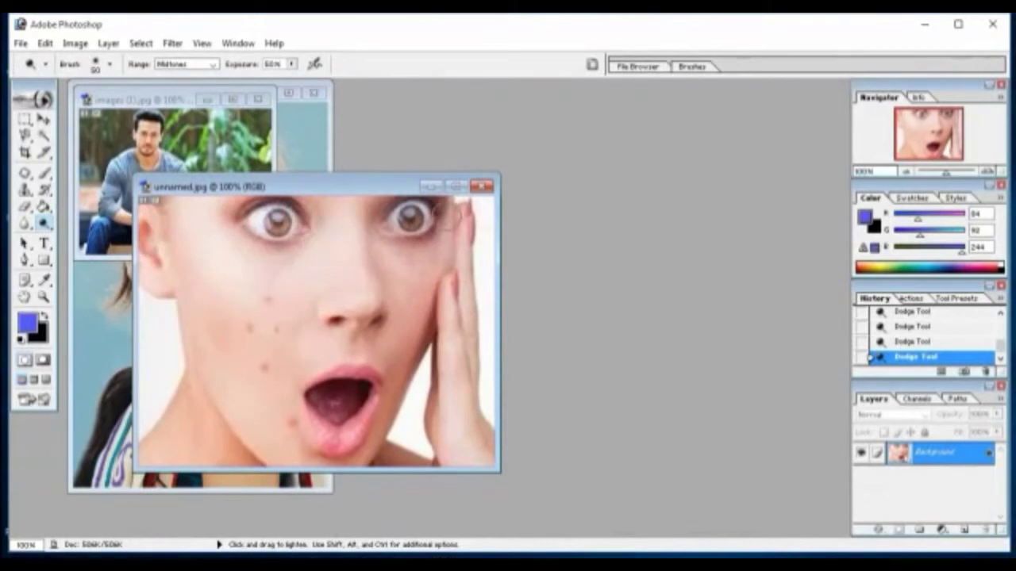
Step: Darken both irises with the Burn tool, then drag unnamed.jpg aside to show the saree portrait
right_click(45, 226)
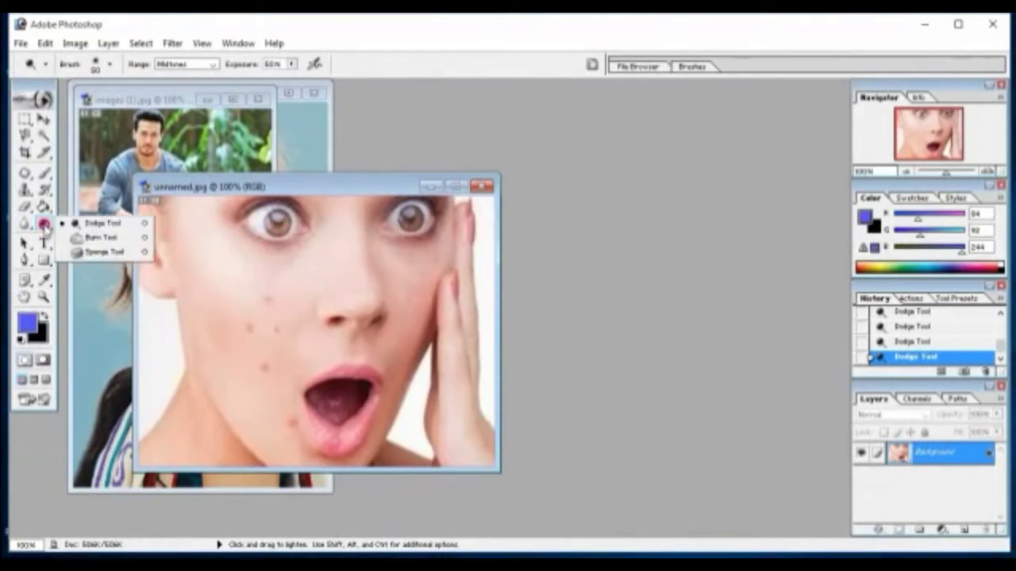
click(91, 240)
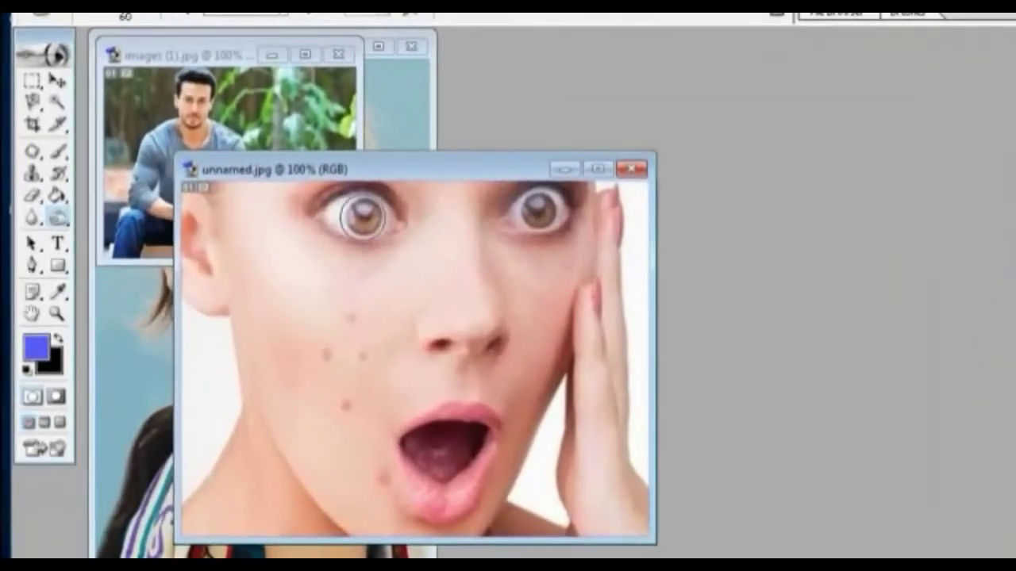
click(363, 217)
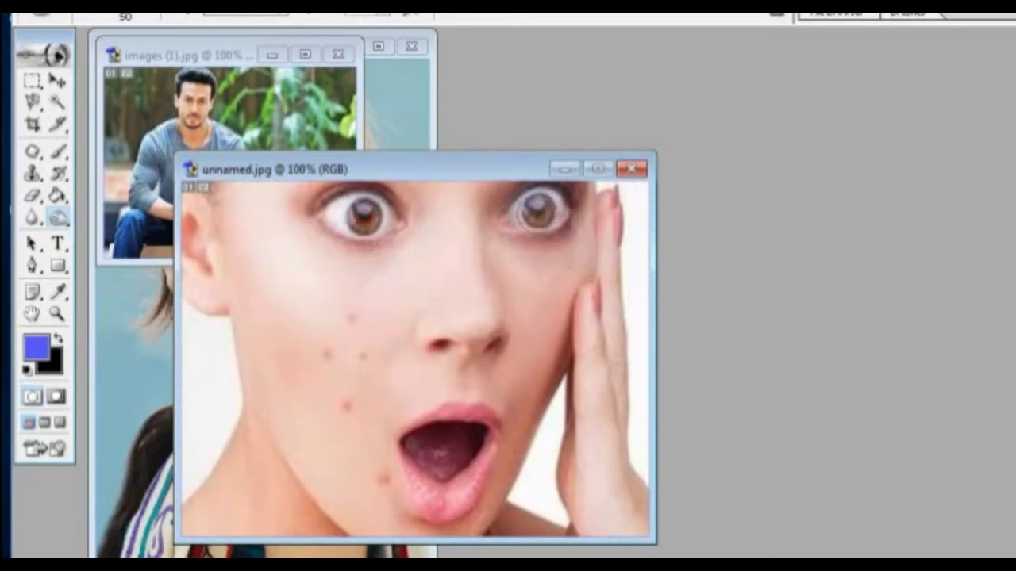
click(538, 210)
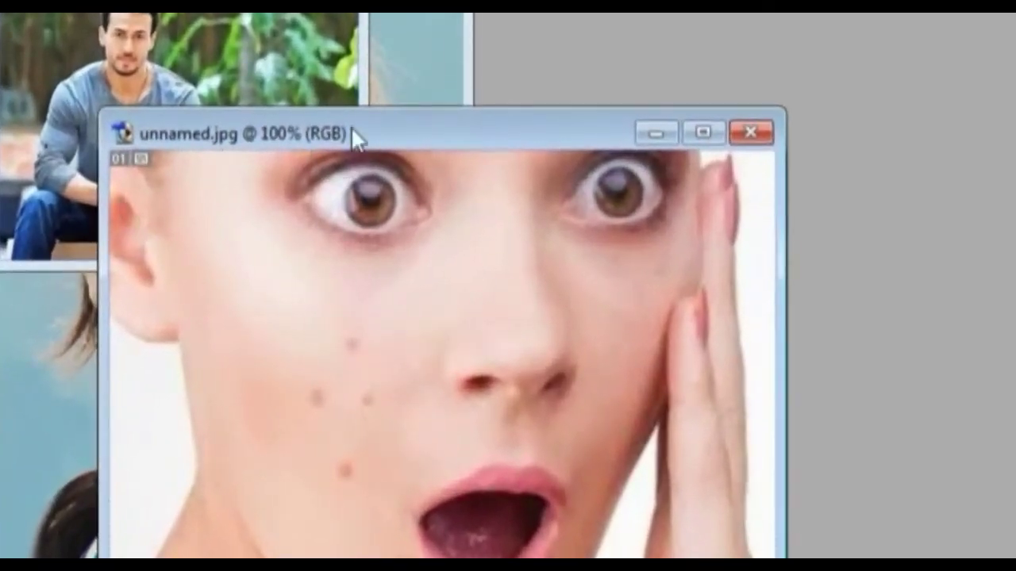
drag(352, 136, 820, 159)
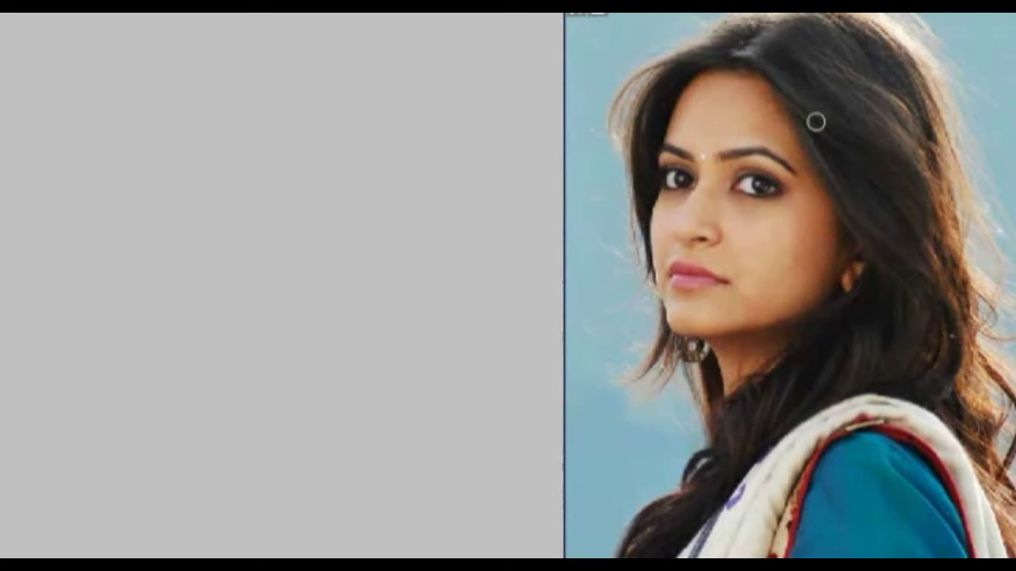
Step: Enlarge the Burn brush and darken the hair across the top, sides, earring and neck
key(bracketright)
key(bracketright)
key(bracketright)
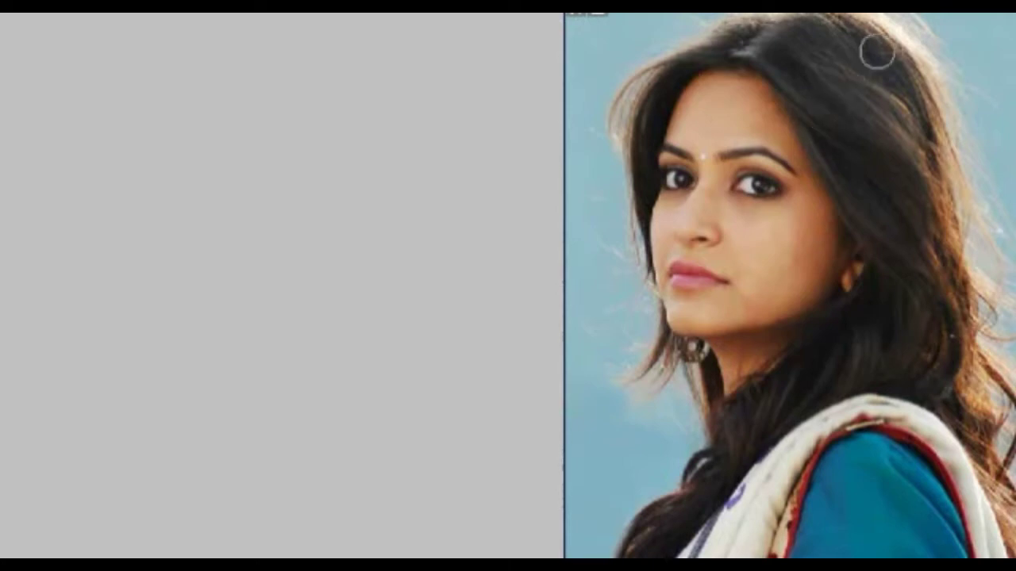
mouse_move(890, 33)
mouse_down()
mouse_move(944, 163)
mouse_move(984, 378)
mouse_up()
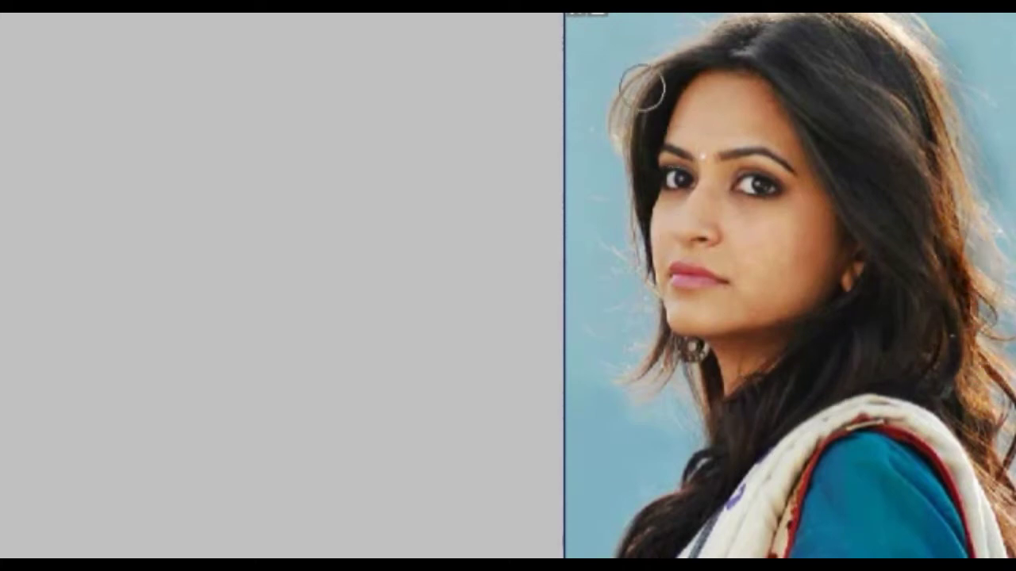
mouse_move(639, 87)
mouse_down()
mouse_move(622, 139)
mouse_move(635, 127)
mouse_up()
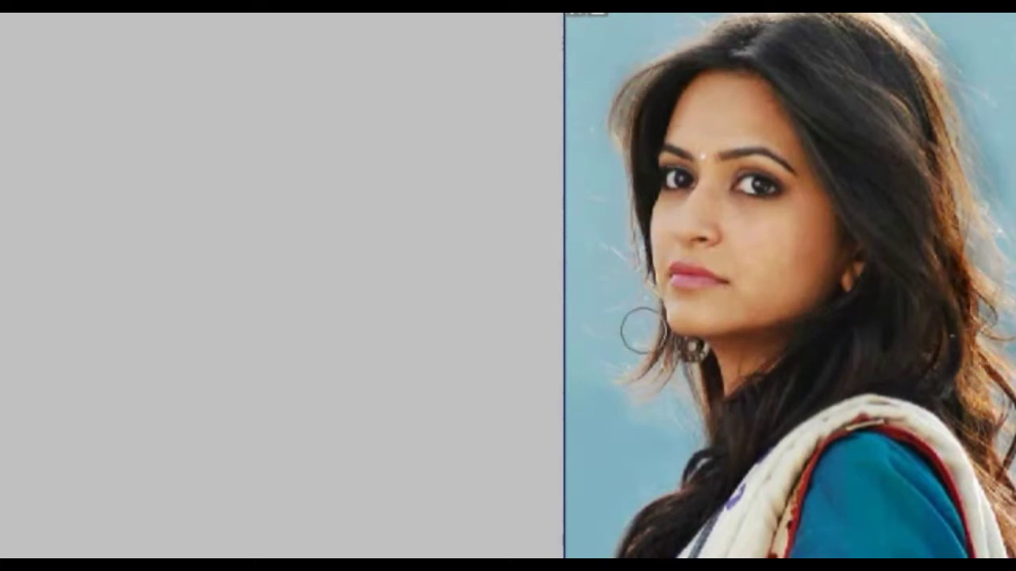
mouse_move(652, 379)
mouse_down()
mouse_move(643, 386)
mouse_move(717, 417)
mouse_move(674, 369)
mouse_move(700, 411)
mouse_up()
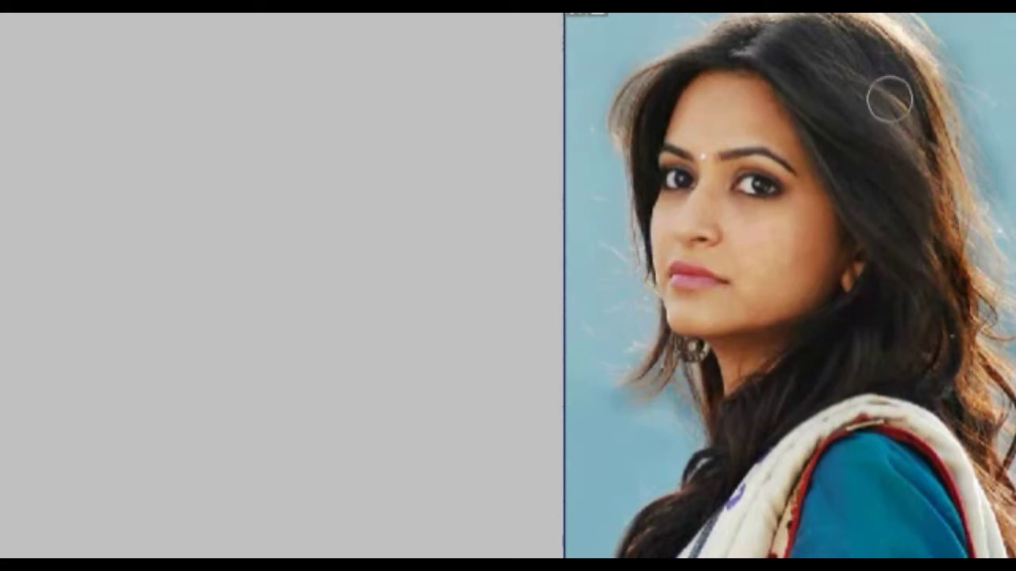
drag(955, 136, 982, 317)
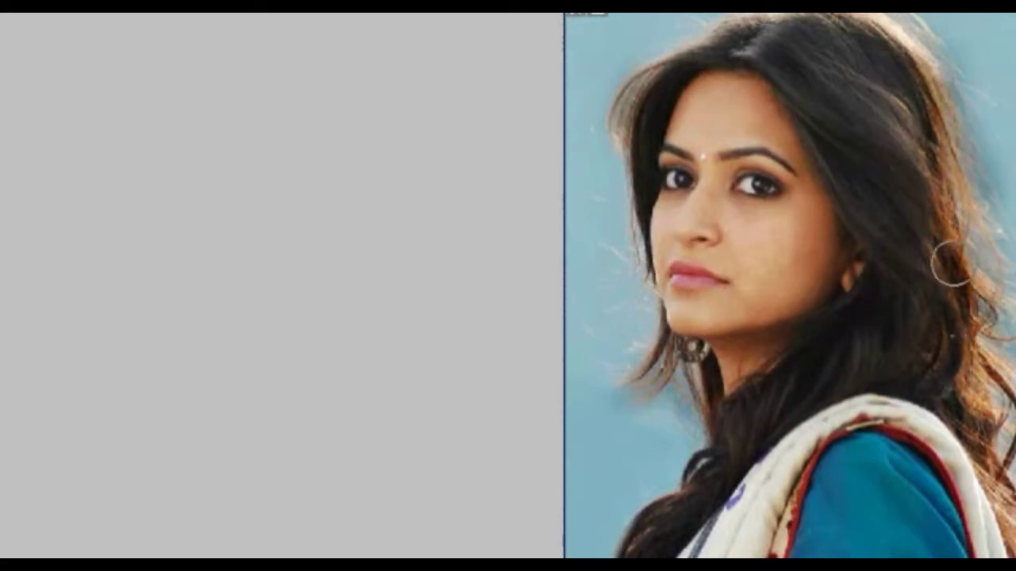
click(812, 376)
drag(812, 377, 669, 495)
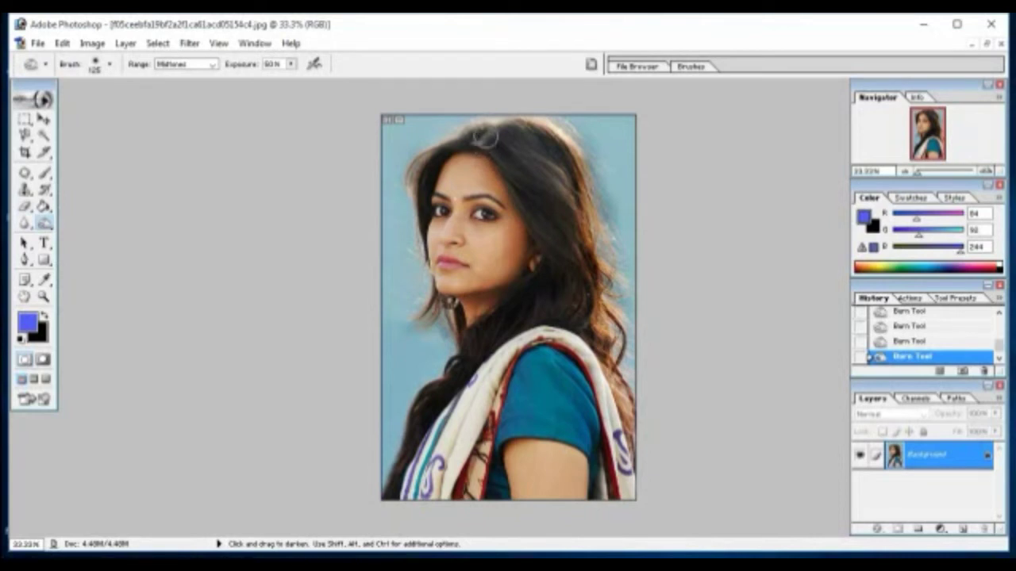
drag(548, 125, 560, 168)
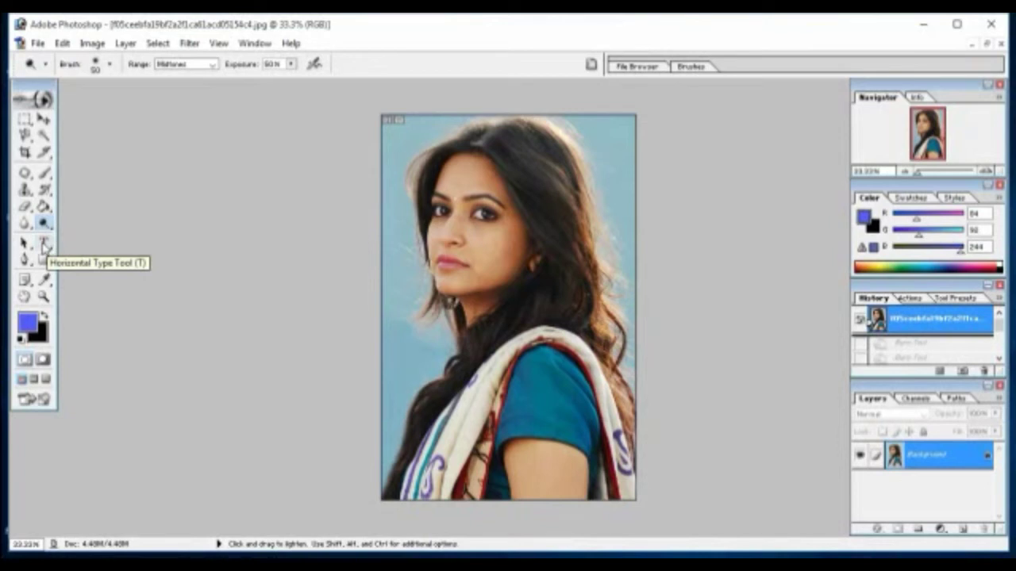
Step: Use the Horizontal Type tool to create an empty type layer, Layer 1, on the portrait
click(44, 245)
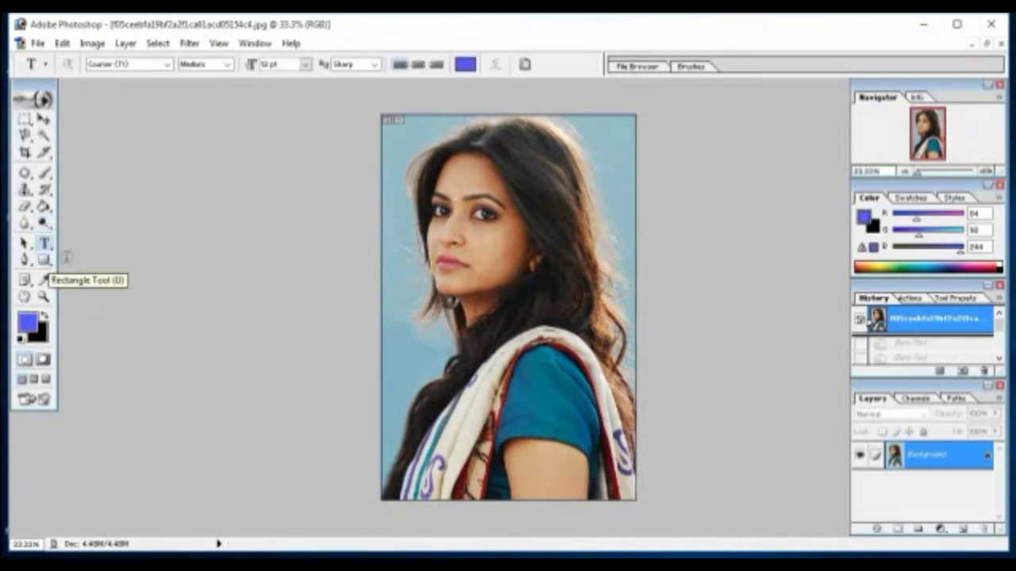
click(48, 248)
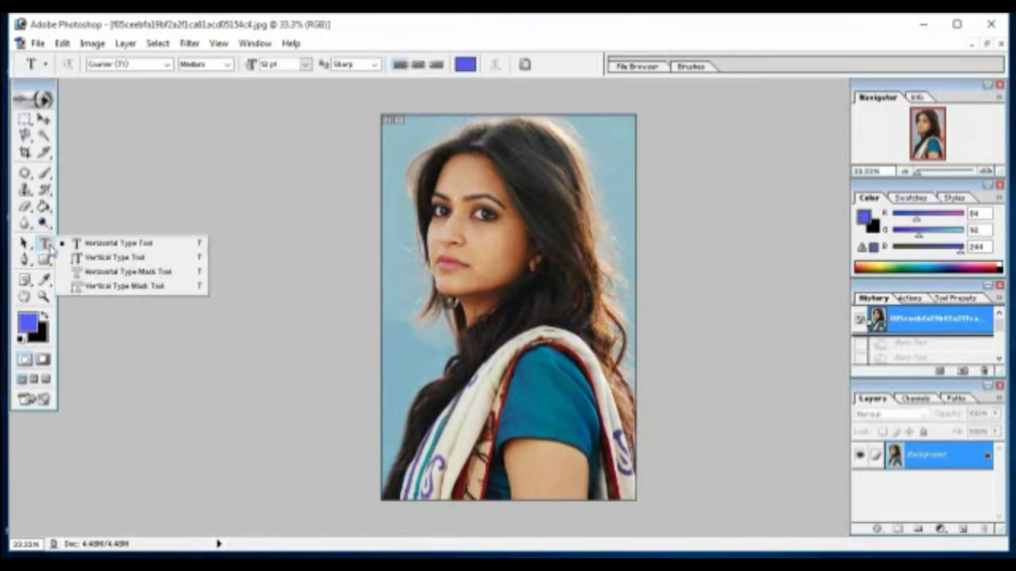
click(93, 210)
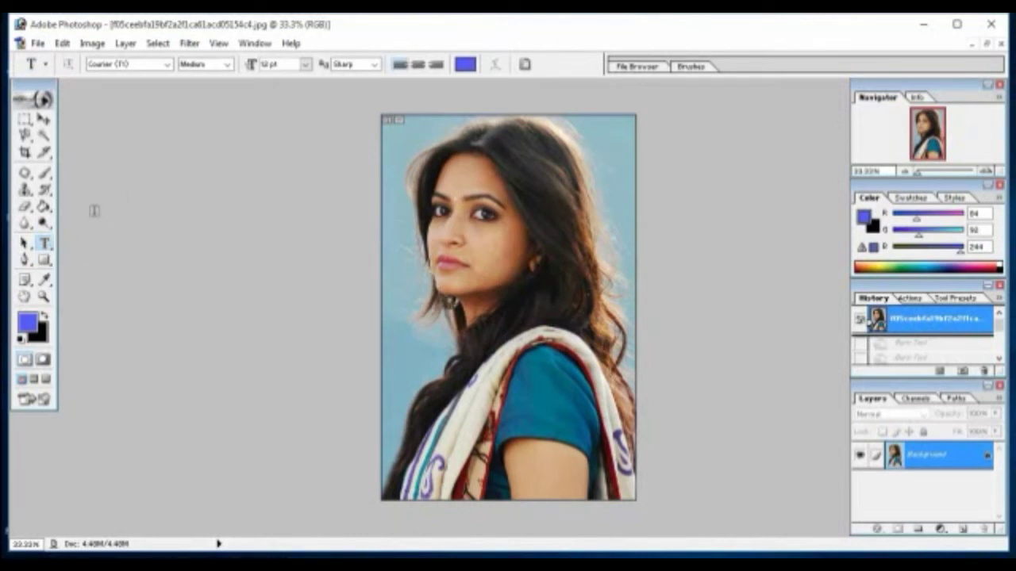
click(92, 208)
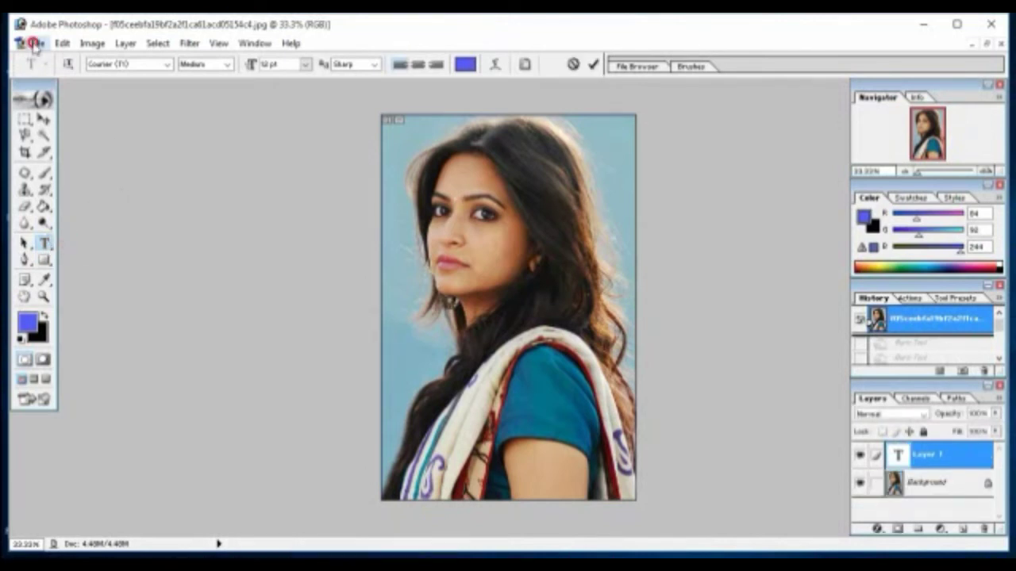
click(37, 44)
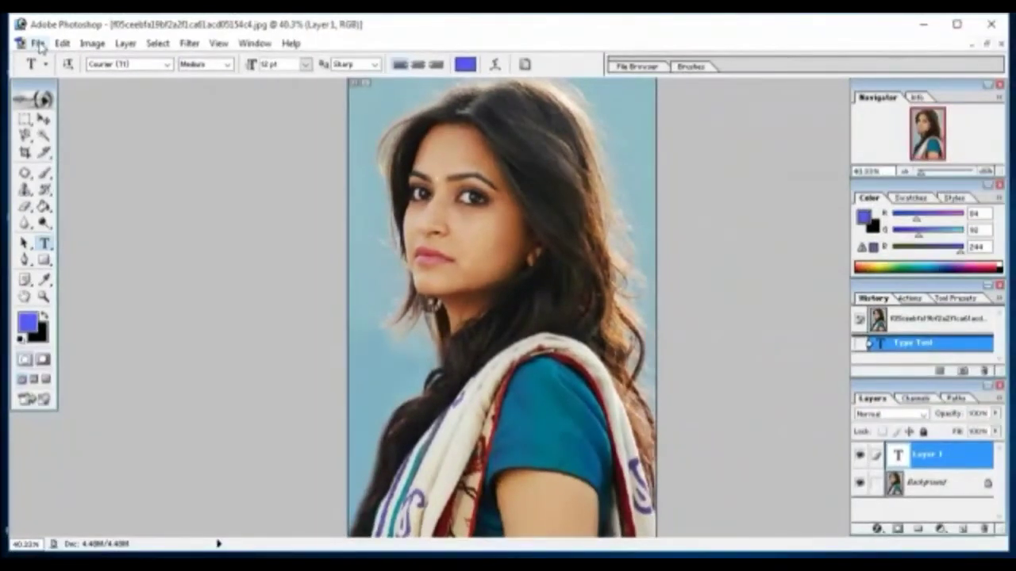
Step: Create a maximized blank A4 document at 300 pixels/inch
click(38, 44)
click(56, 63)
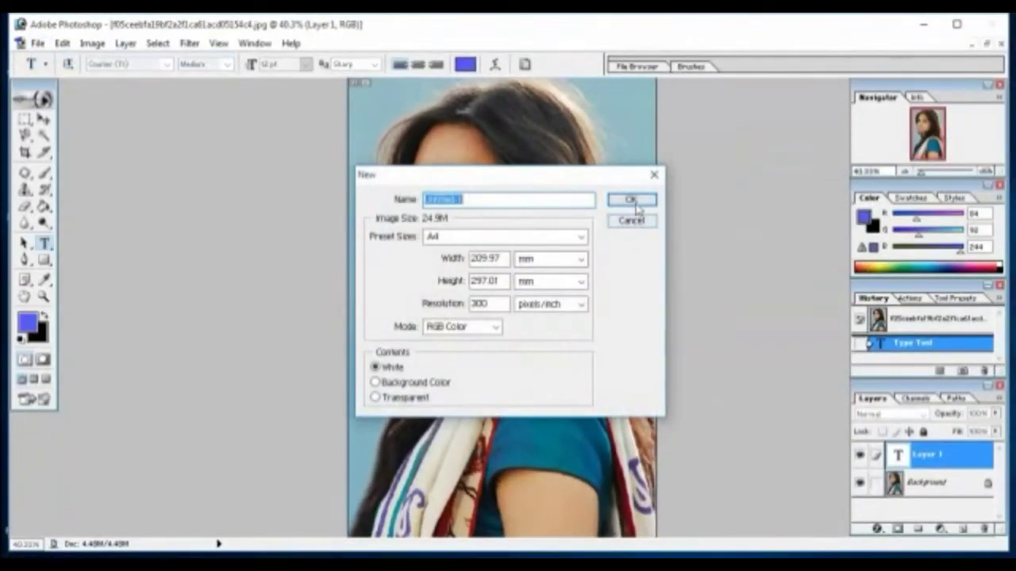
click(636, 203)
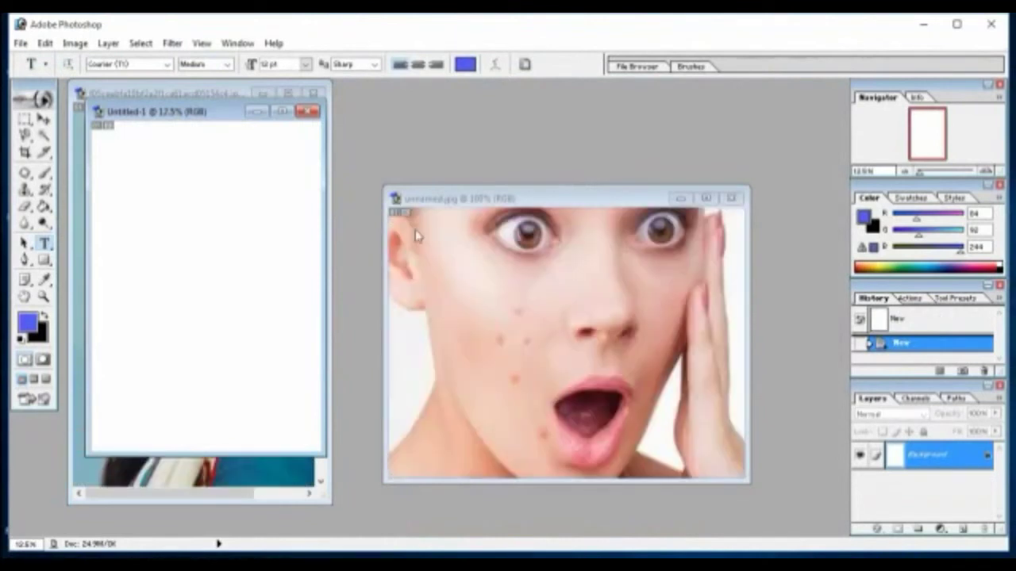
click(282, 111)
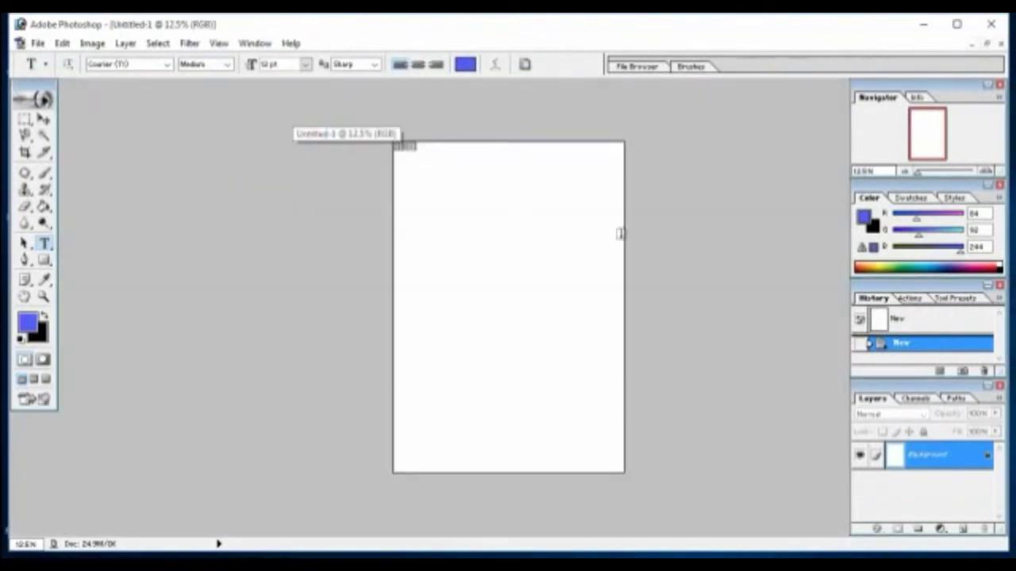
Step: Start a text layer and set its font size, Sharp anti-aliasing and left alignment
click(493, 201)
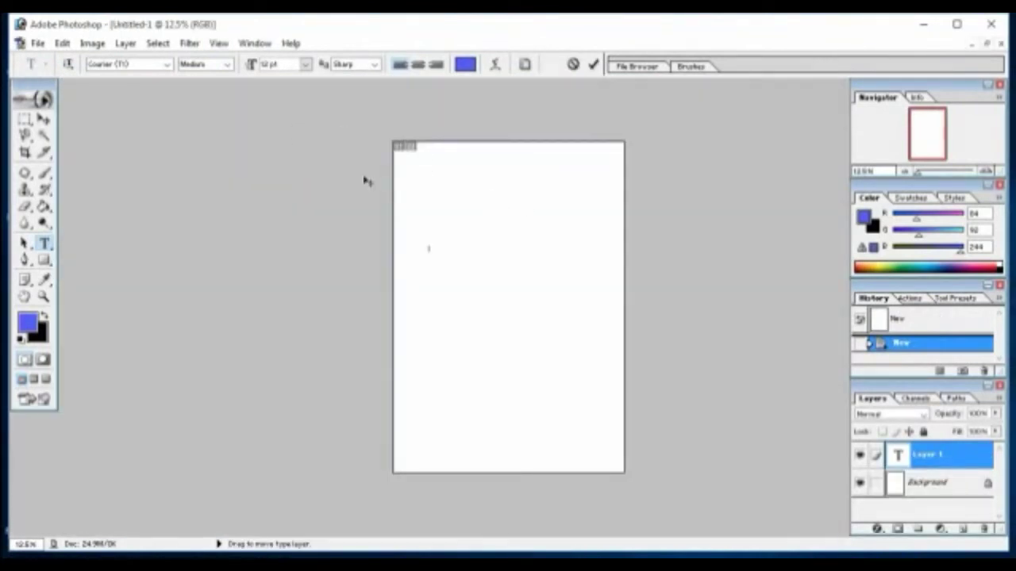
click(168, 67)
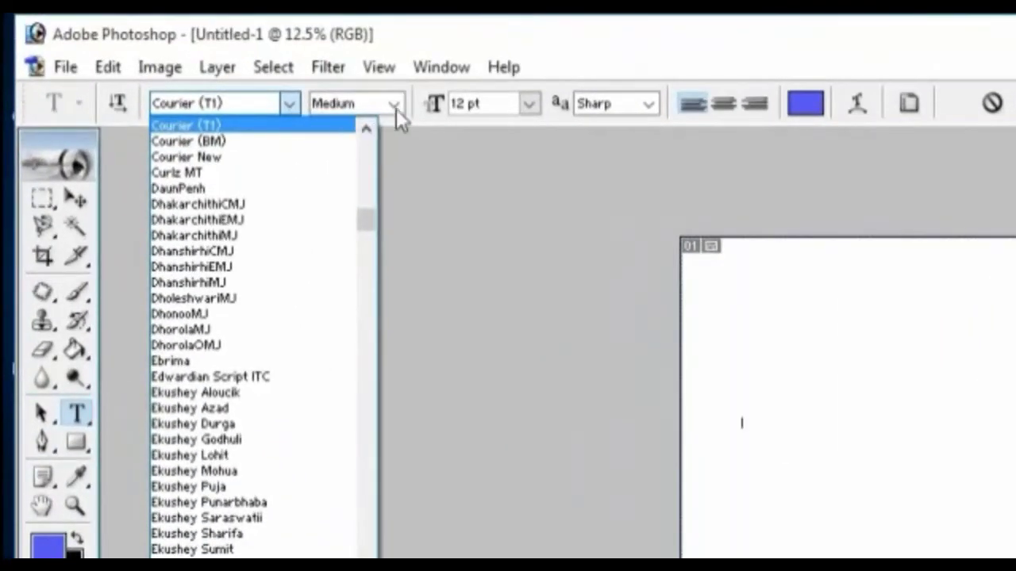
click(396, 109)
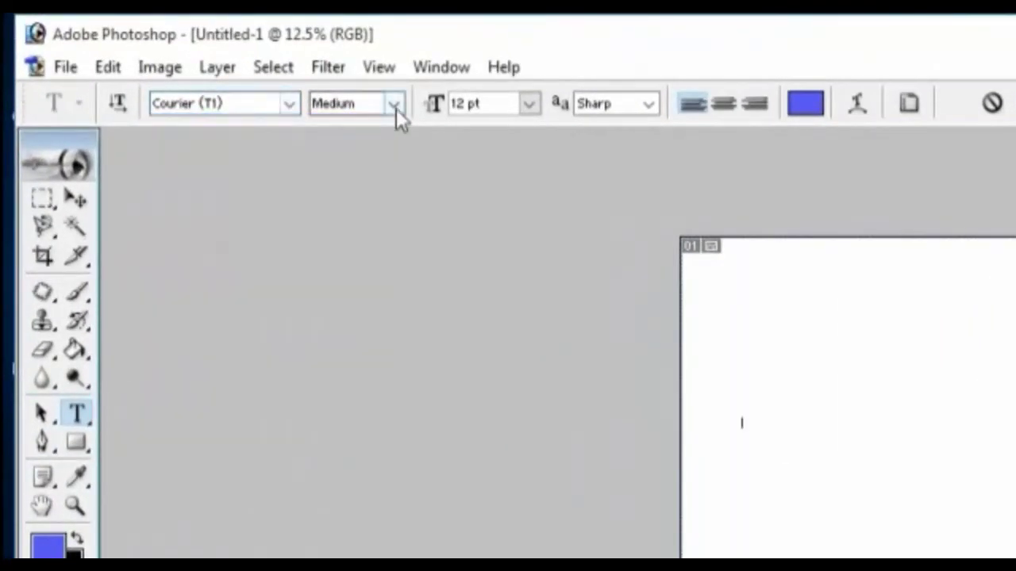
click(530, 108)
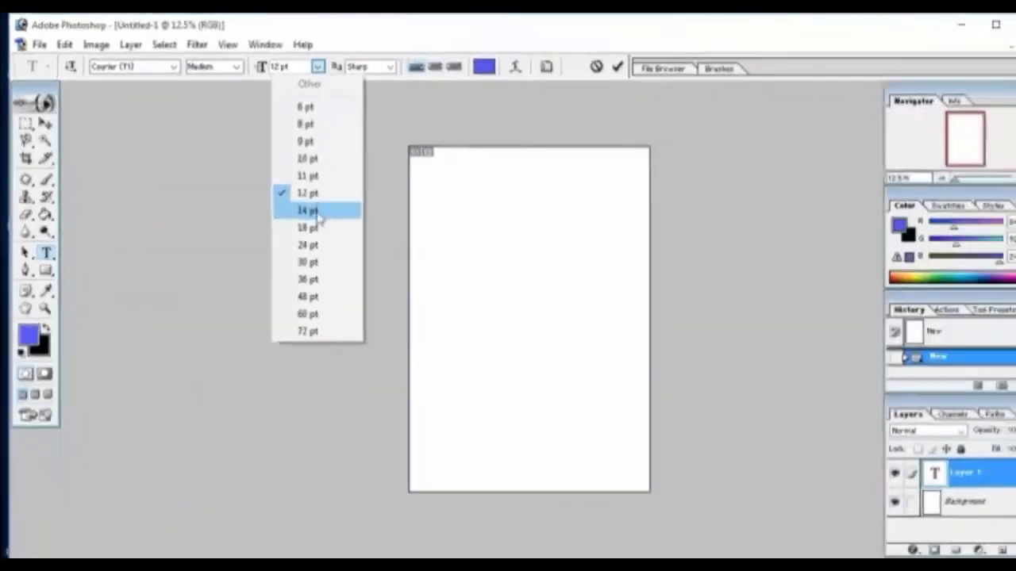
click(306, 208)
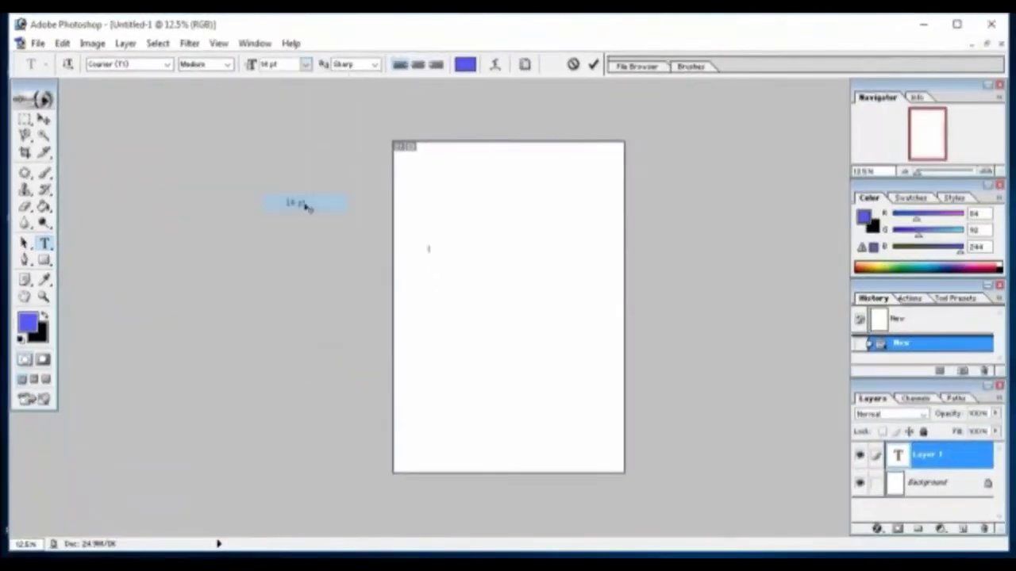
click(375, 65)
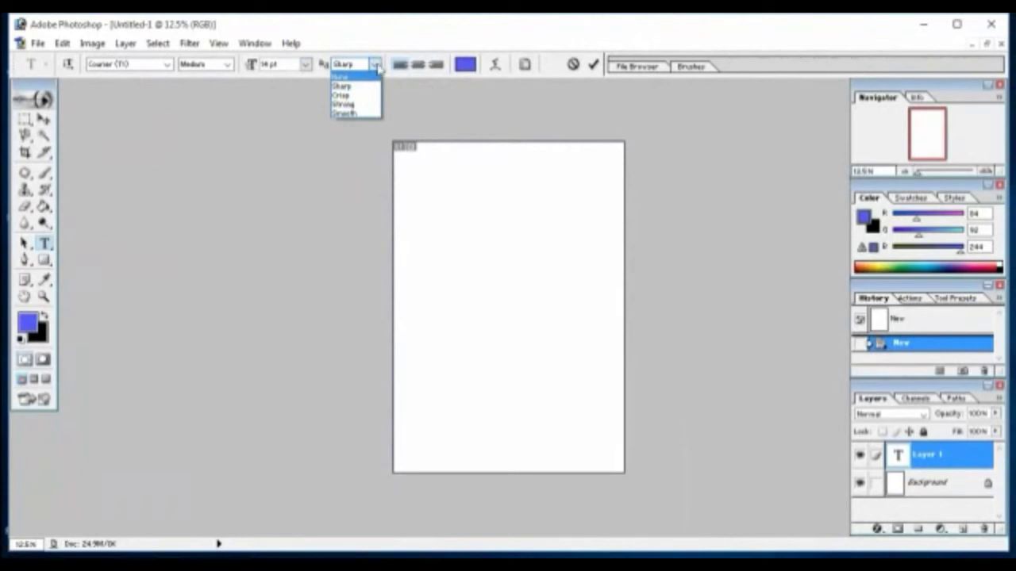
click(359, 95)
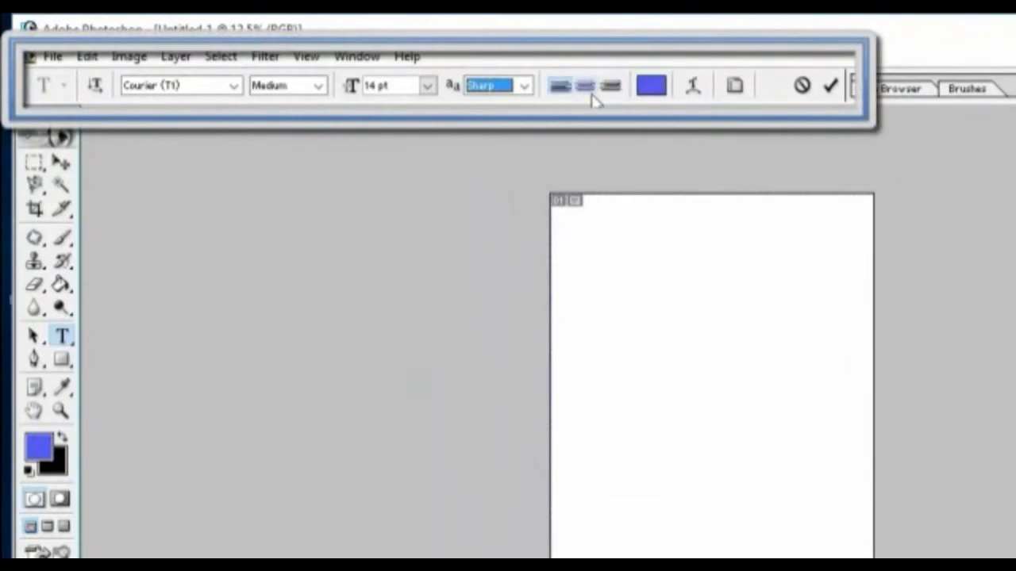
click(584, 86)
click(557, 89)
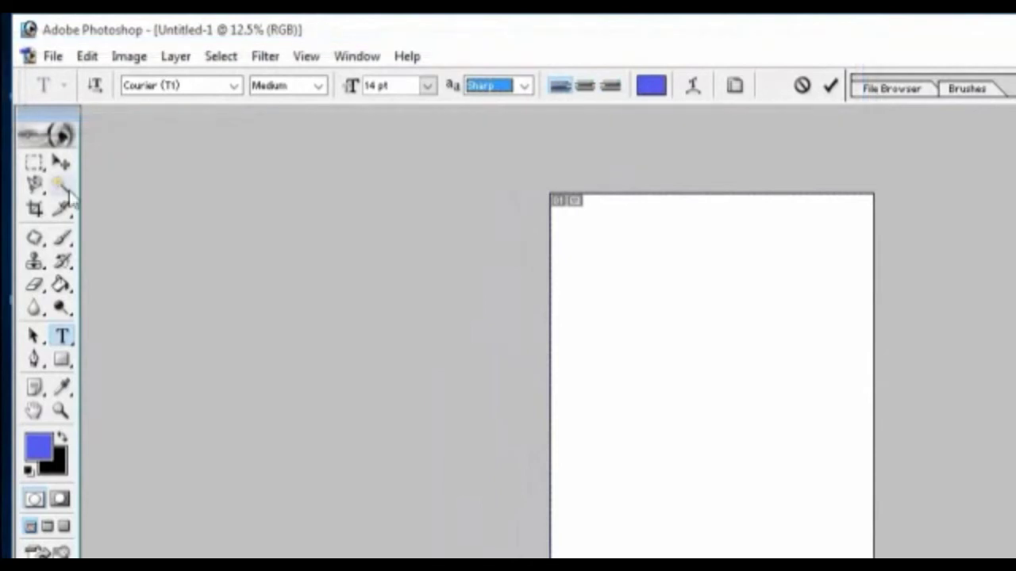
Step: Commit the pending text layer and place a new text insertion point on the page
click(64, 168)
click(62, 336)
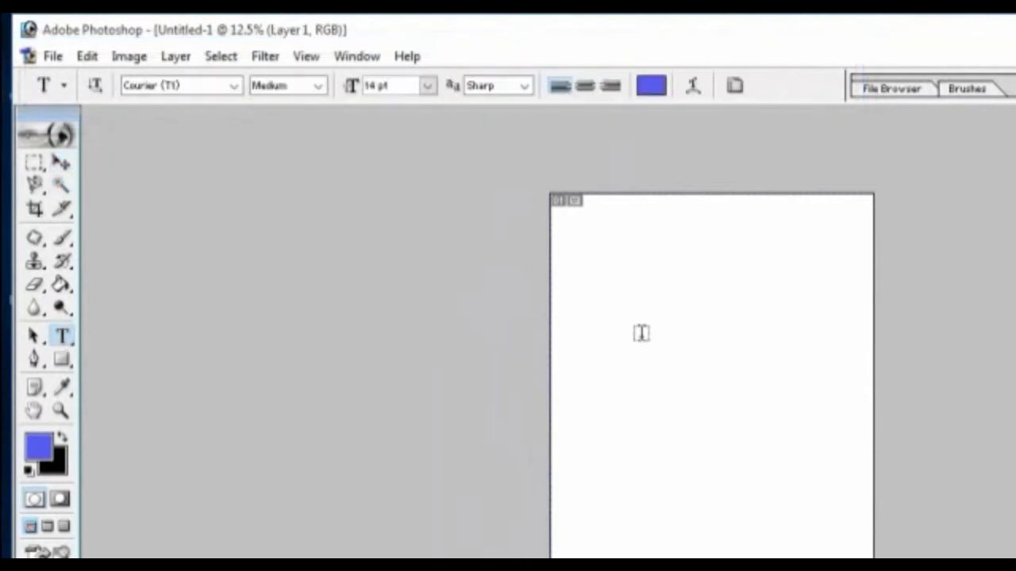
click(625, 397)
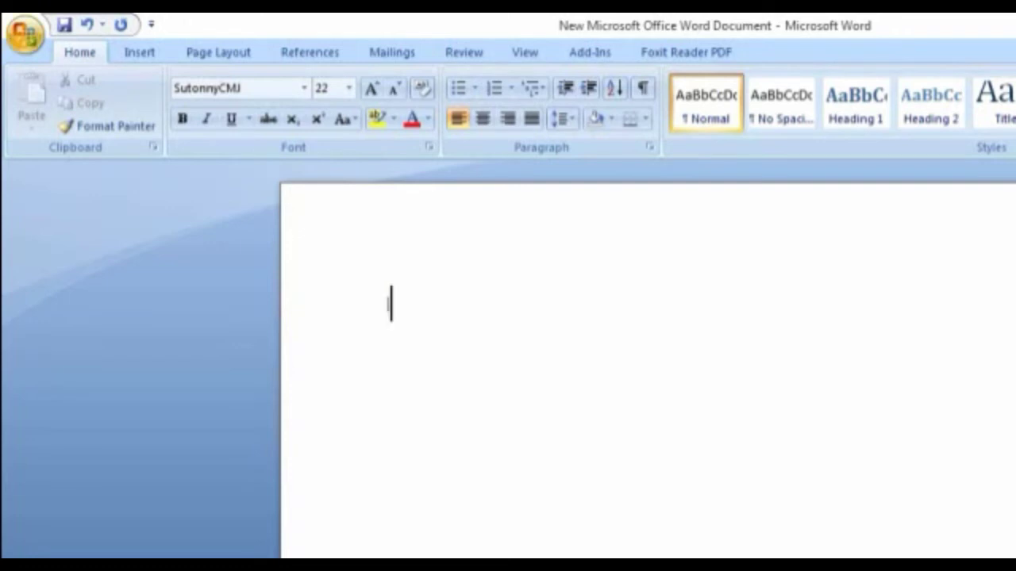
Step: Finish typing 'আমার সোনার বাংলা আমি তোমায় ভালবাসি', correct the typos, and select the line
text(A)
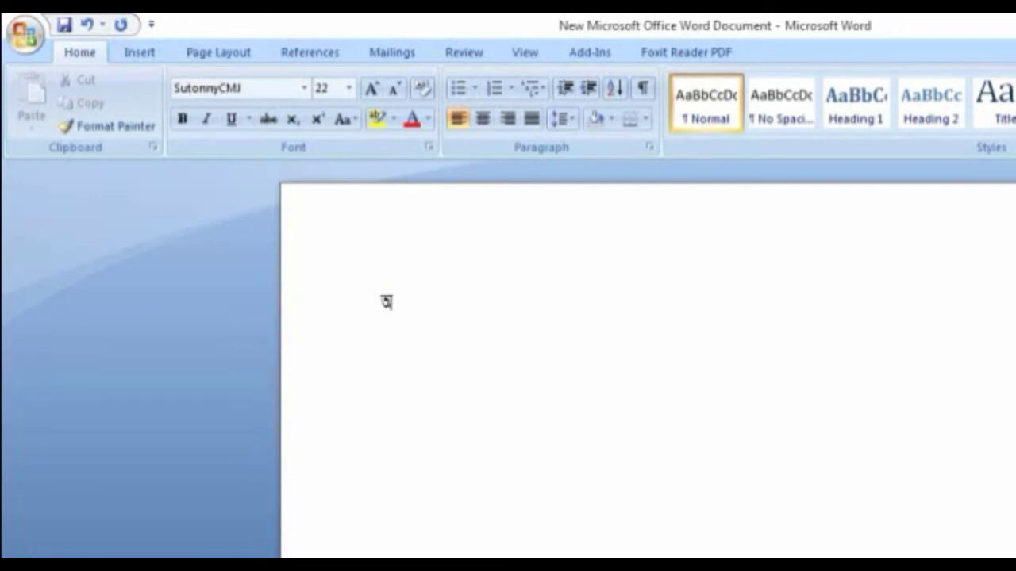
text(v)
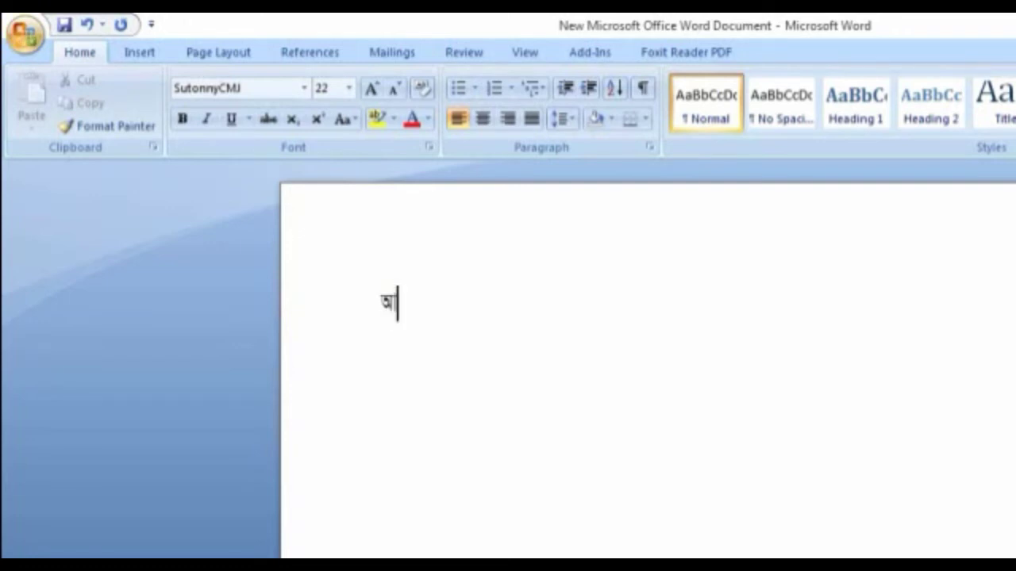
text(gvi)
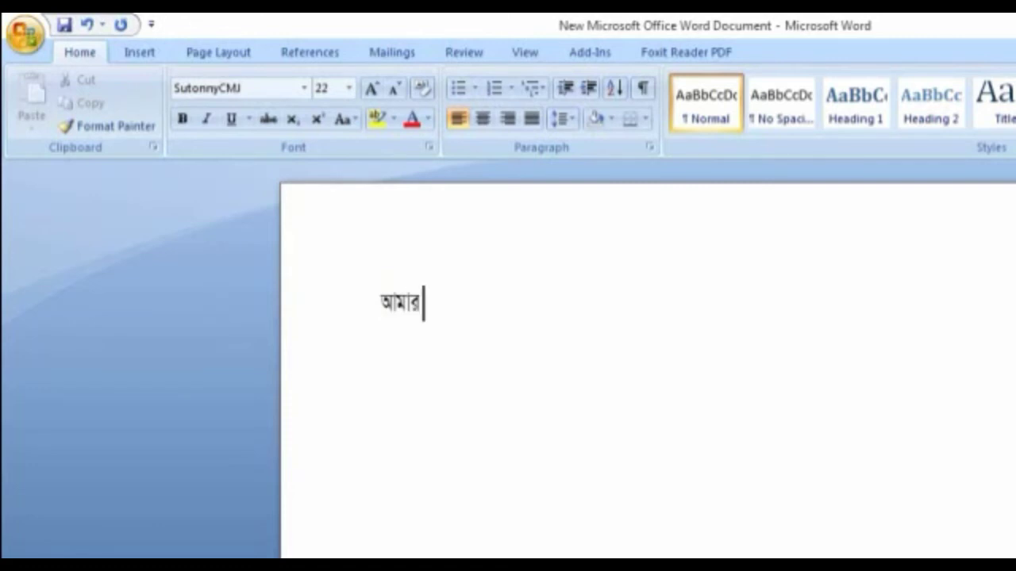
text(c)
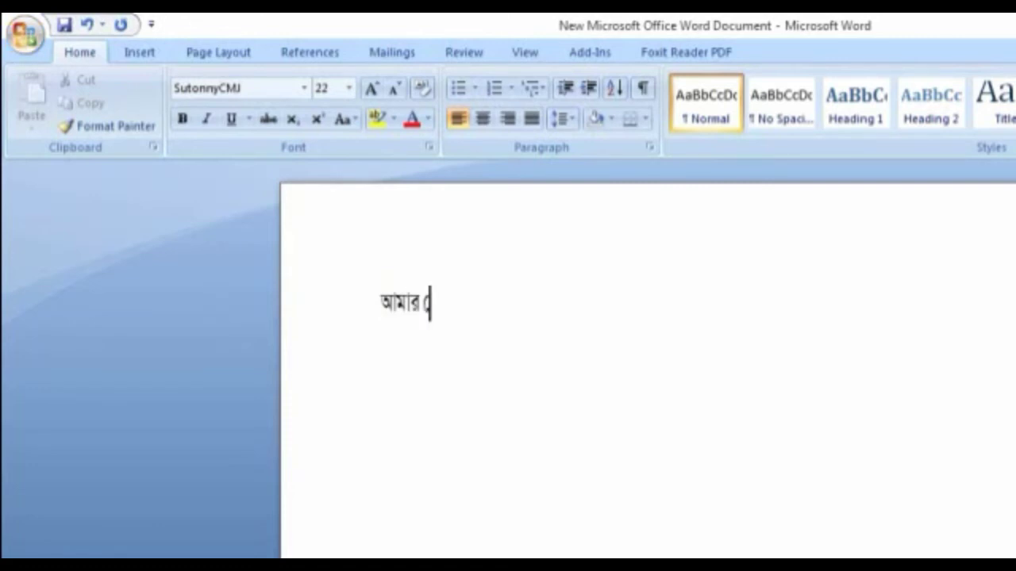
text(b)
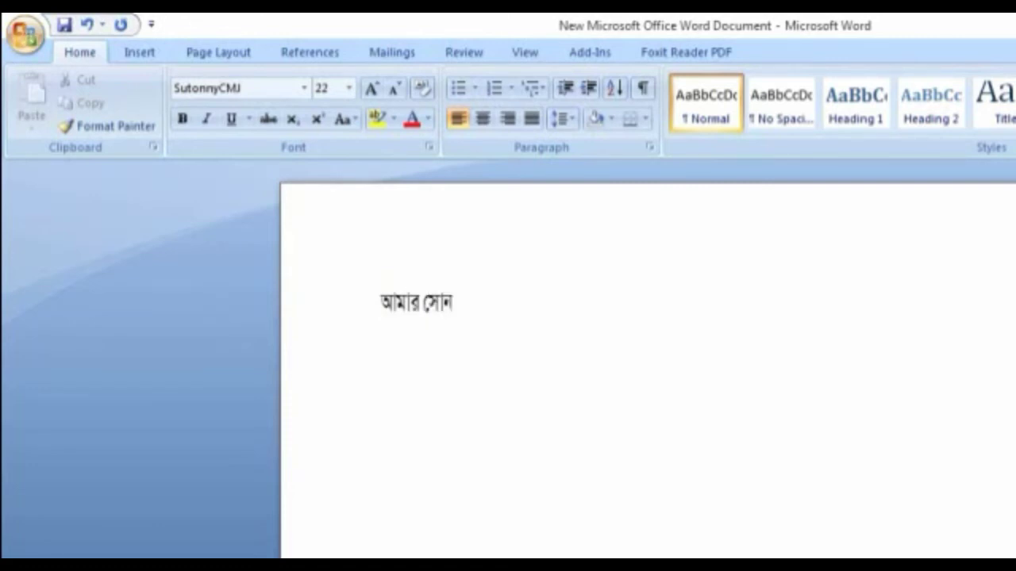
text(f)
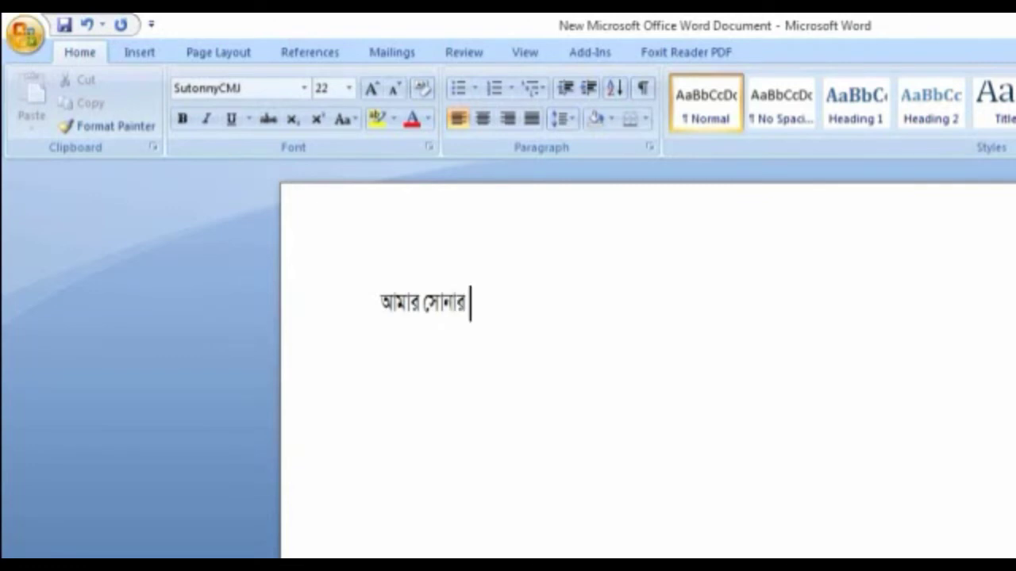
text(hfQ)
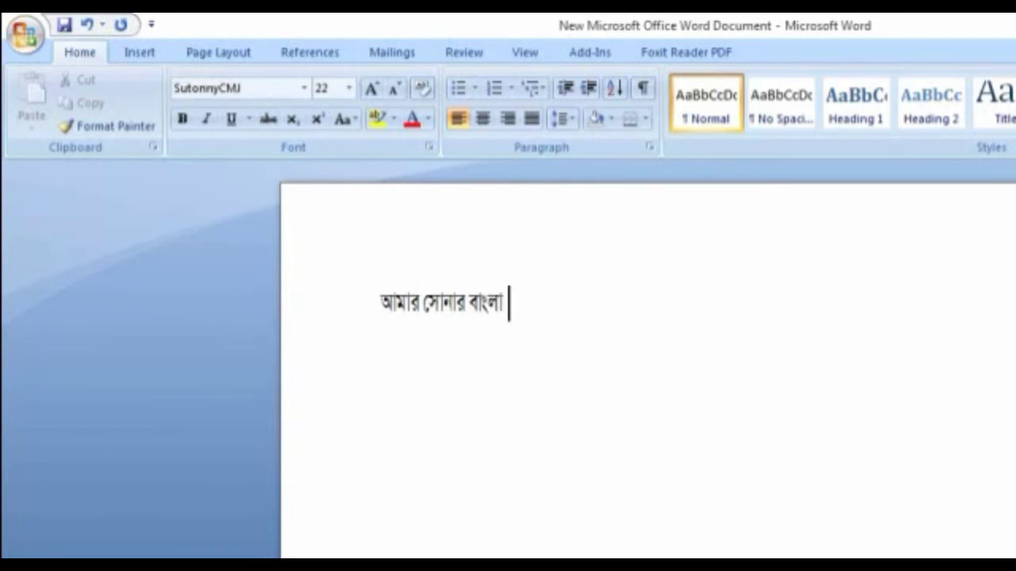
text(F)
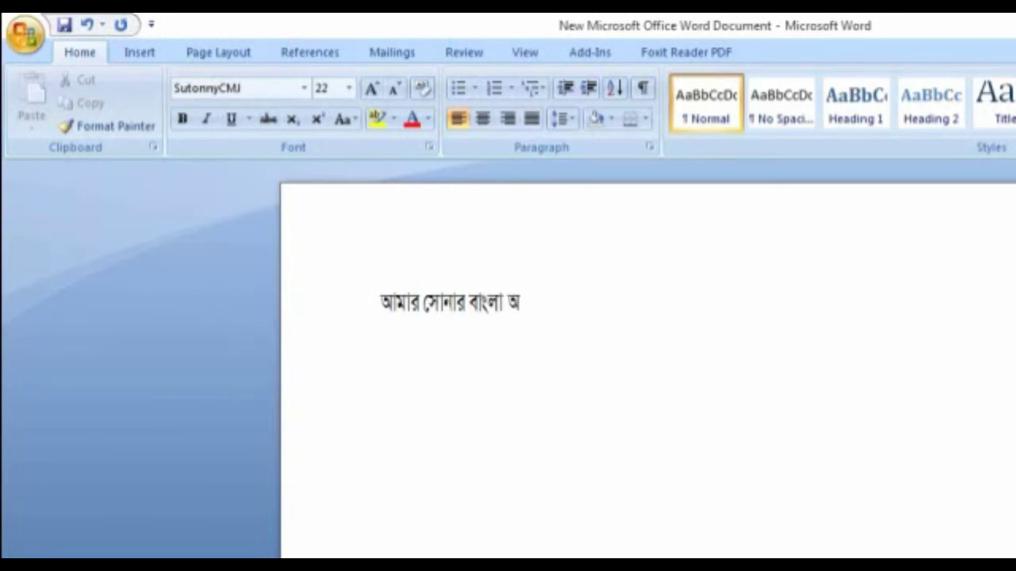
text(f)
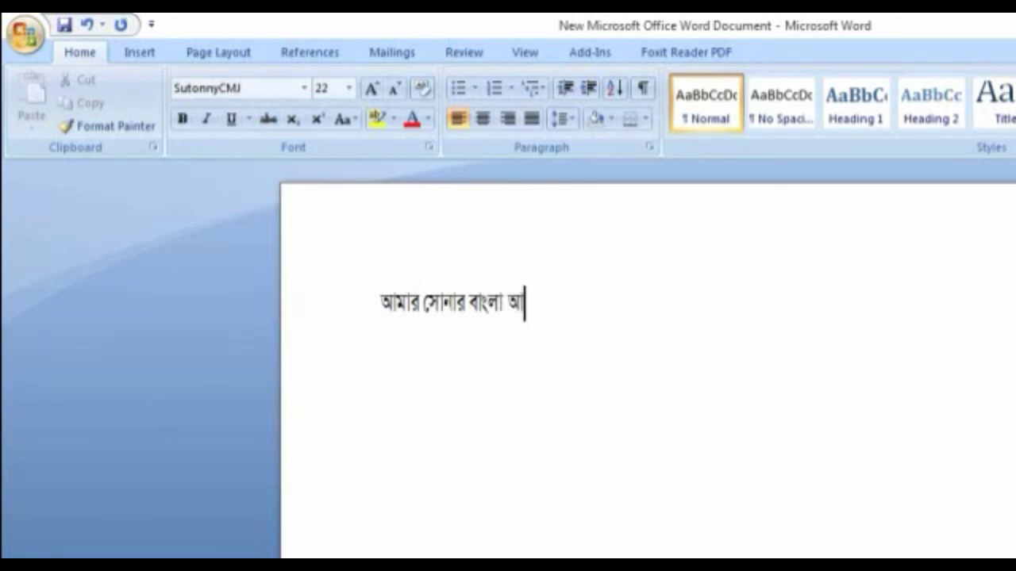
text(m)
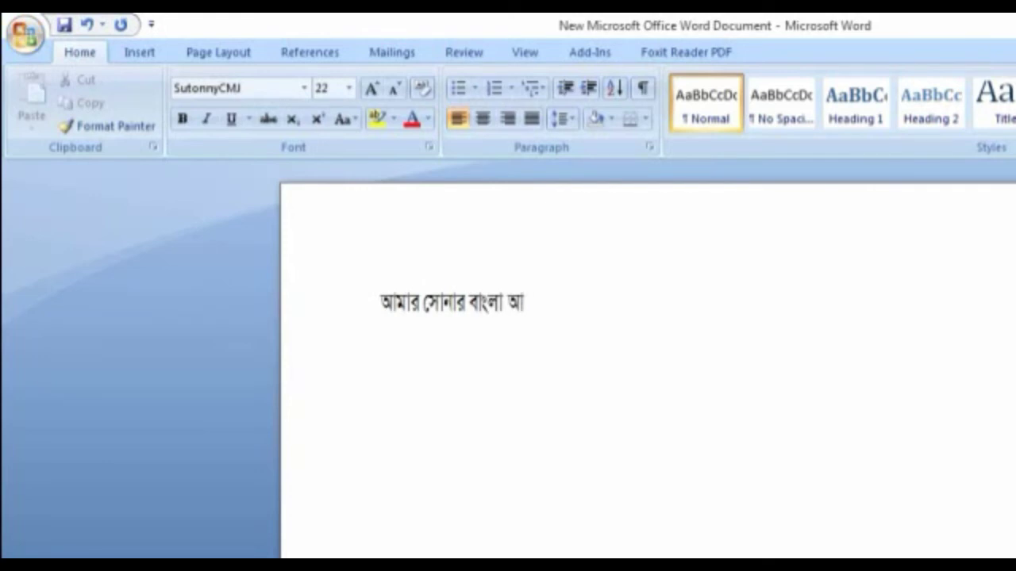
text(m)
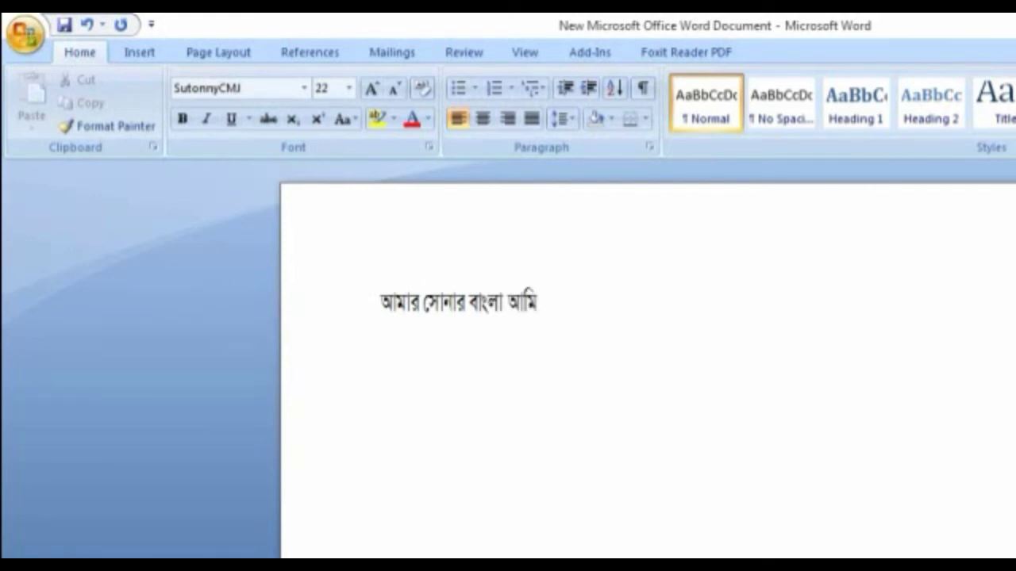
text( k)
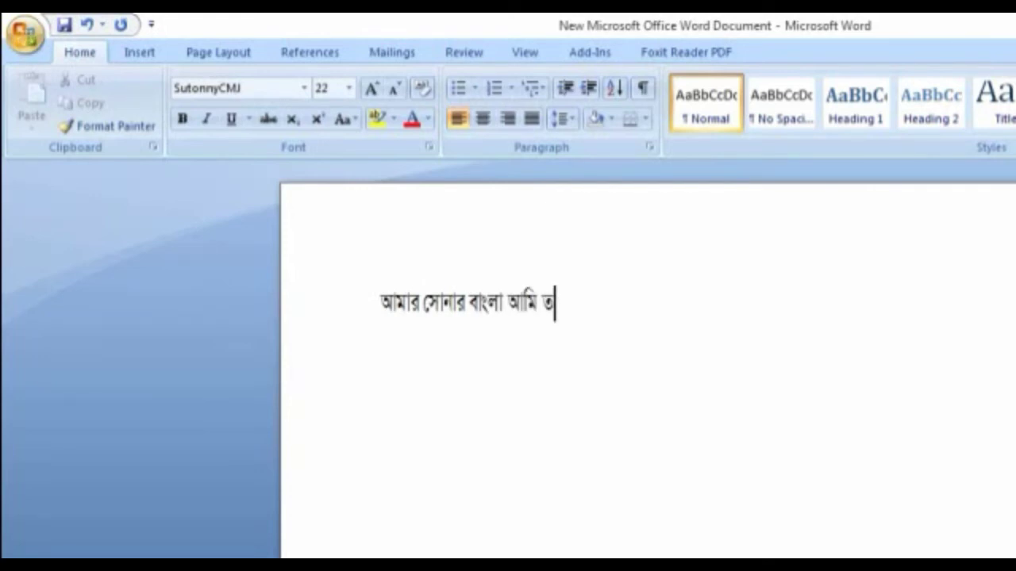
key(BackSpace)
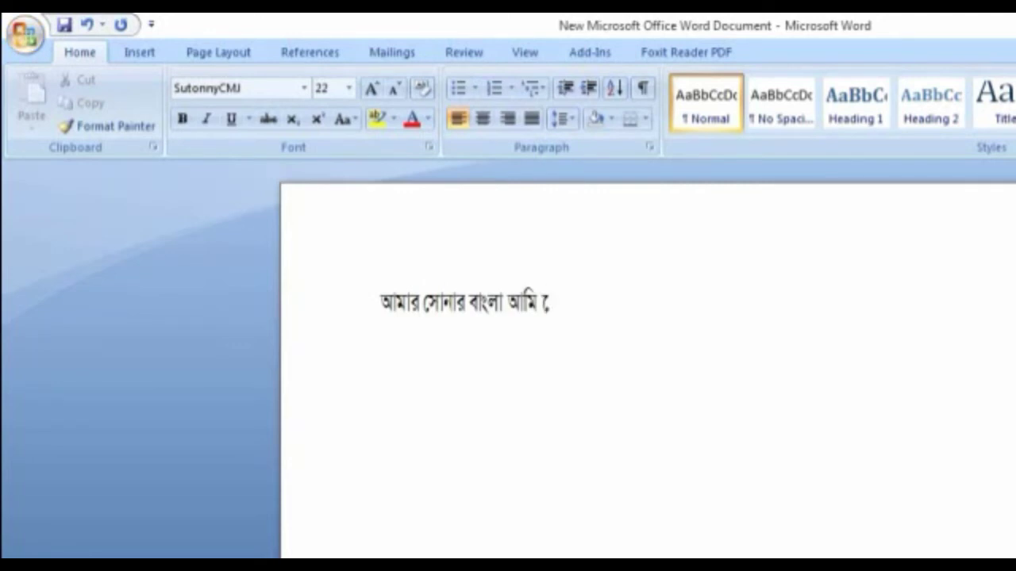
text(jf)
key(BackSpace)
key(BackSpace)
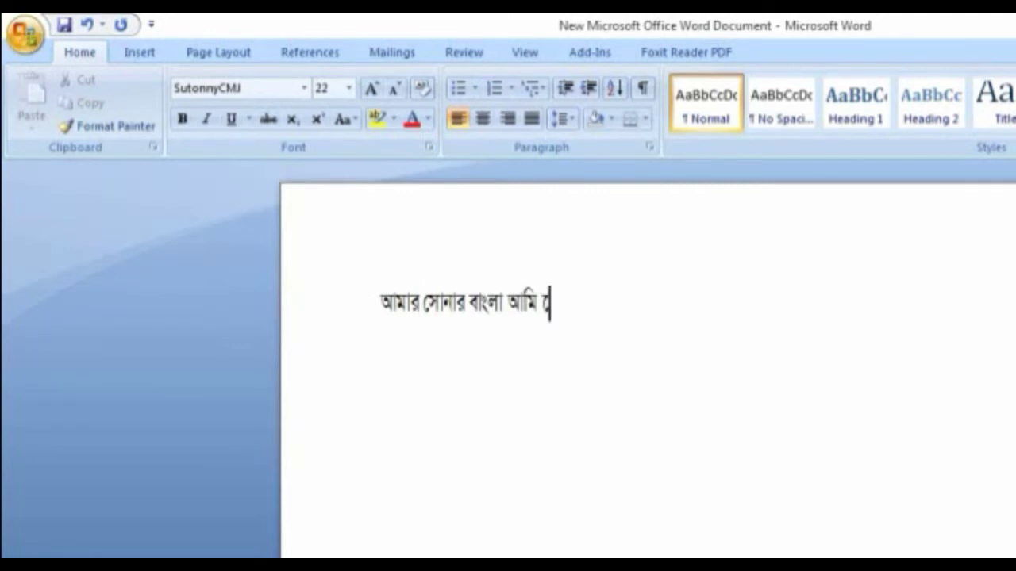
text(kfmf)
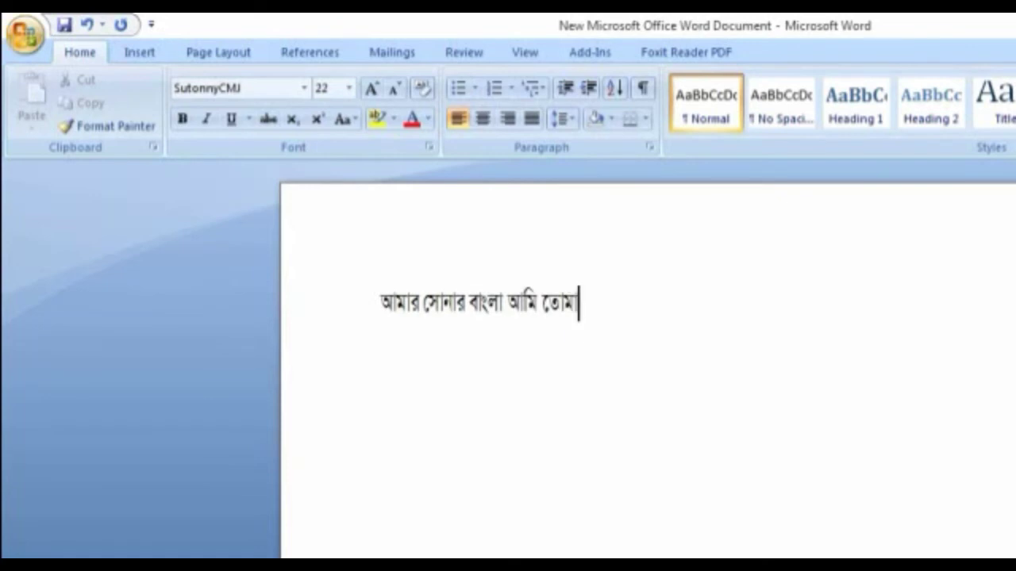
text(w)
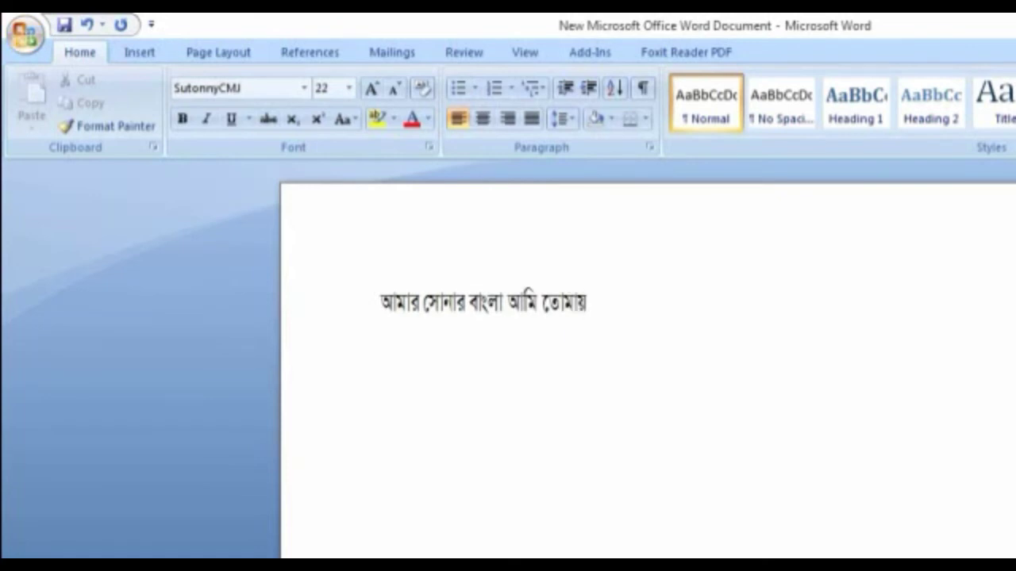
text( Hf)
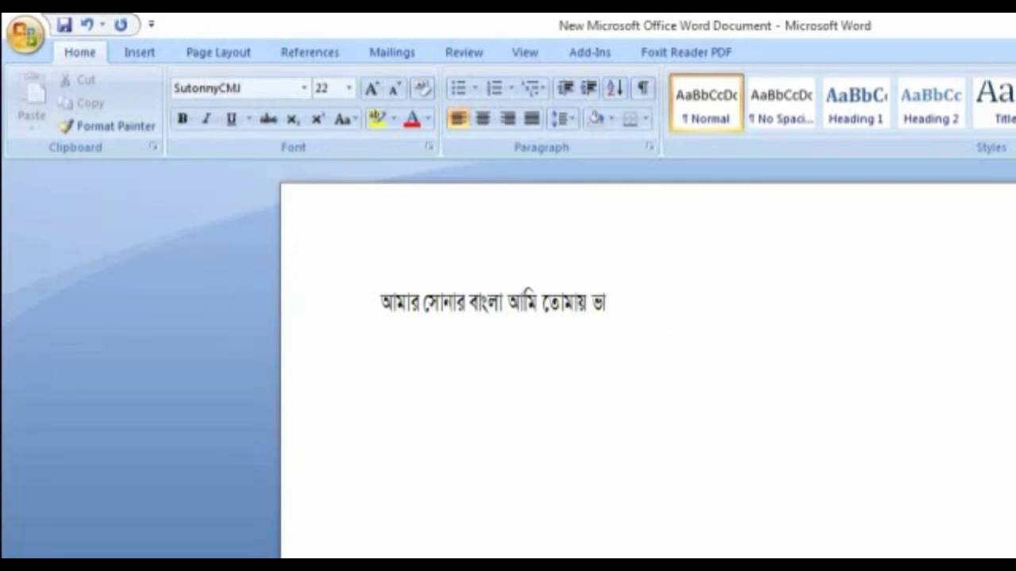
text(v)
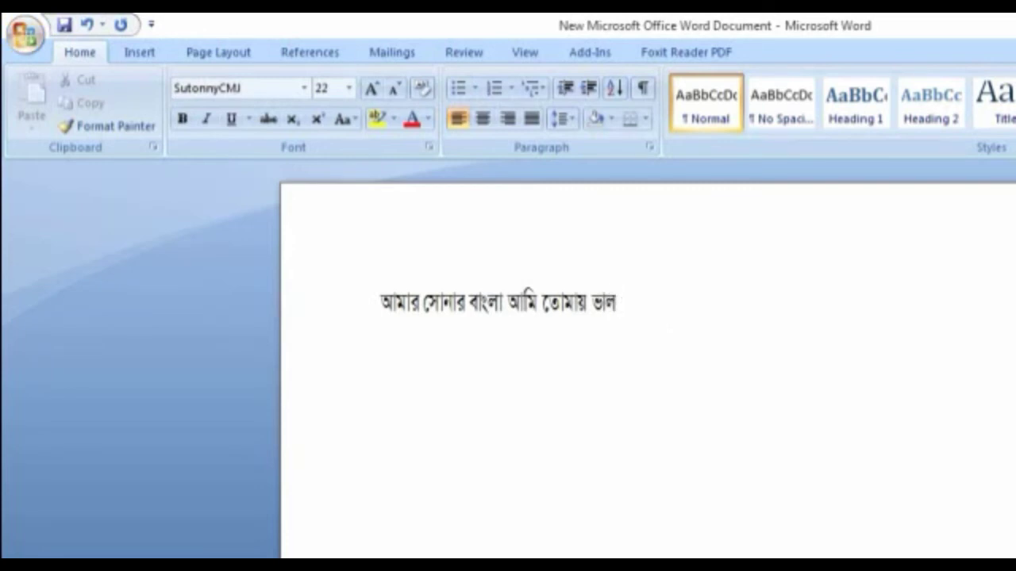
text(hf)
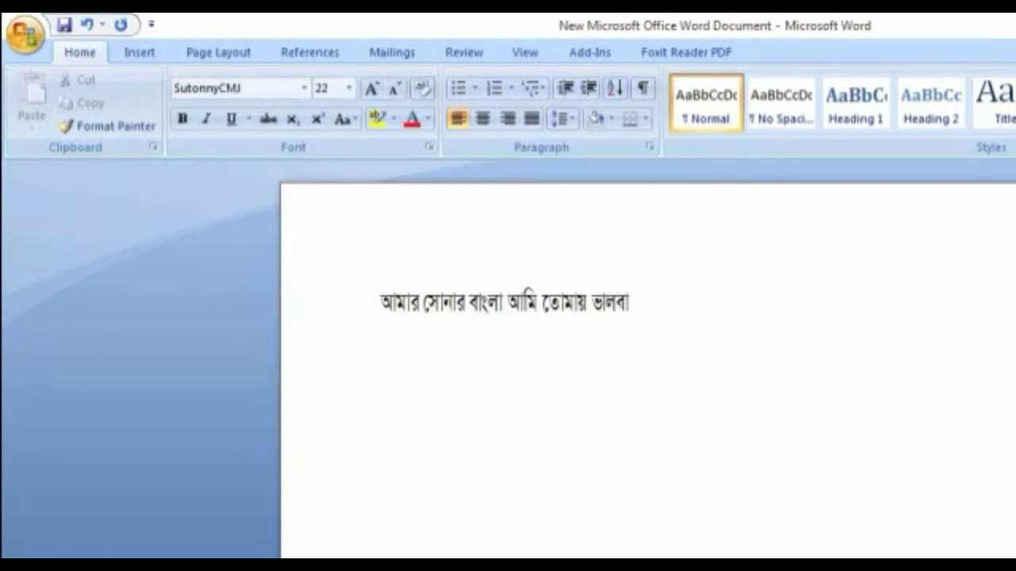
text(dn)
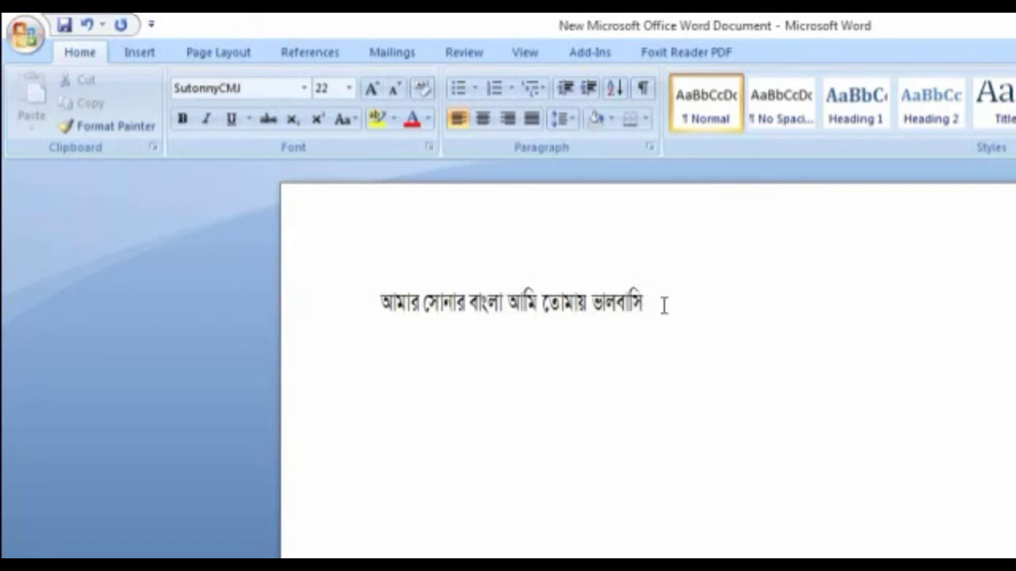
drag(664, 305, 360, 332)
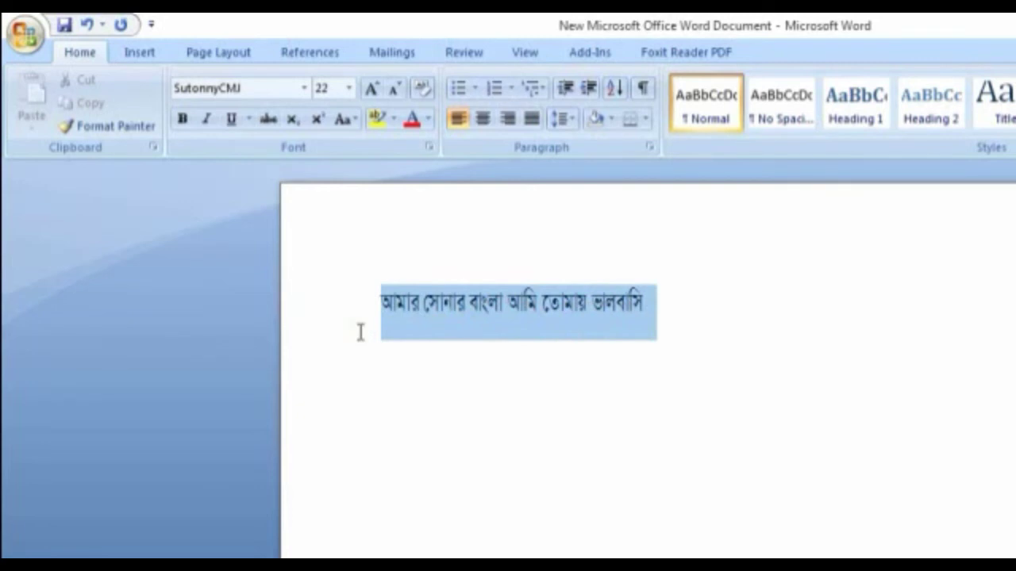
Step: Copy the Bengali line, paste it onto the A4 page, and Free Transform it to about 112.67 pt
key(ctrl+c)
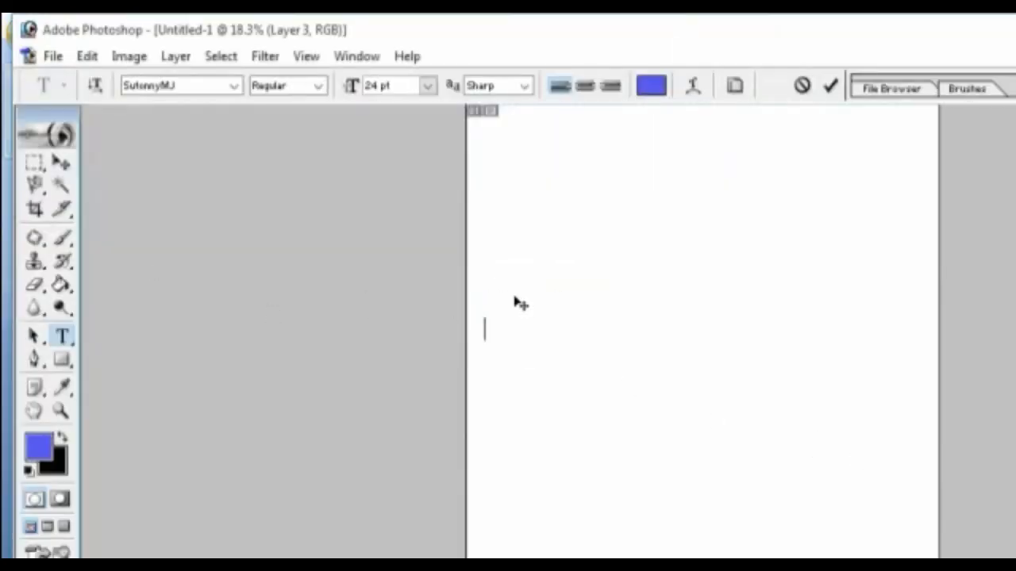
key(ctrl+v)
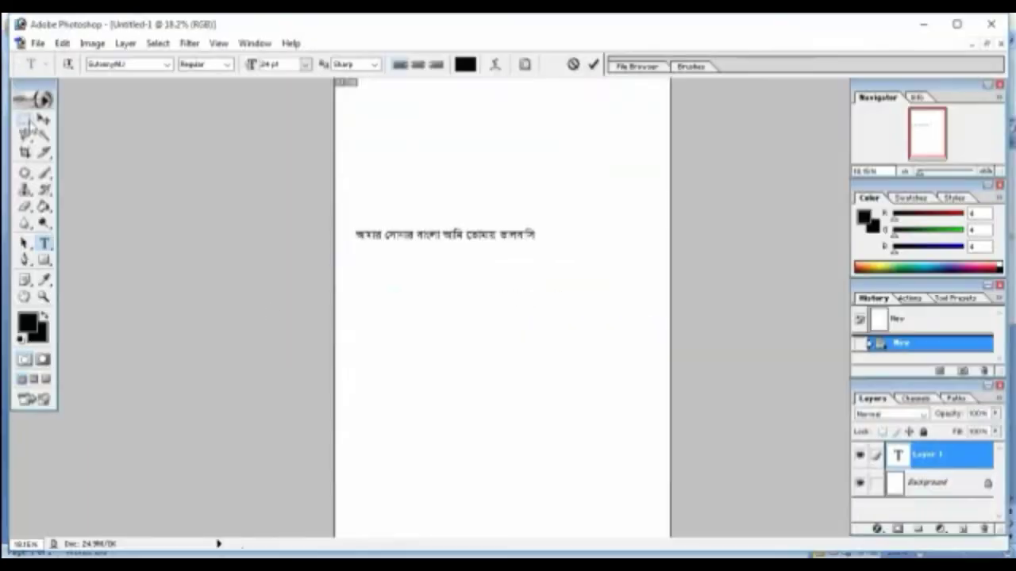
click(44, 121)
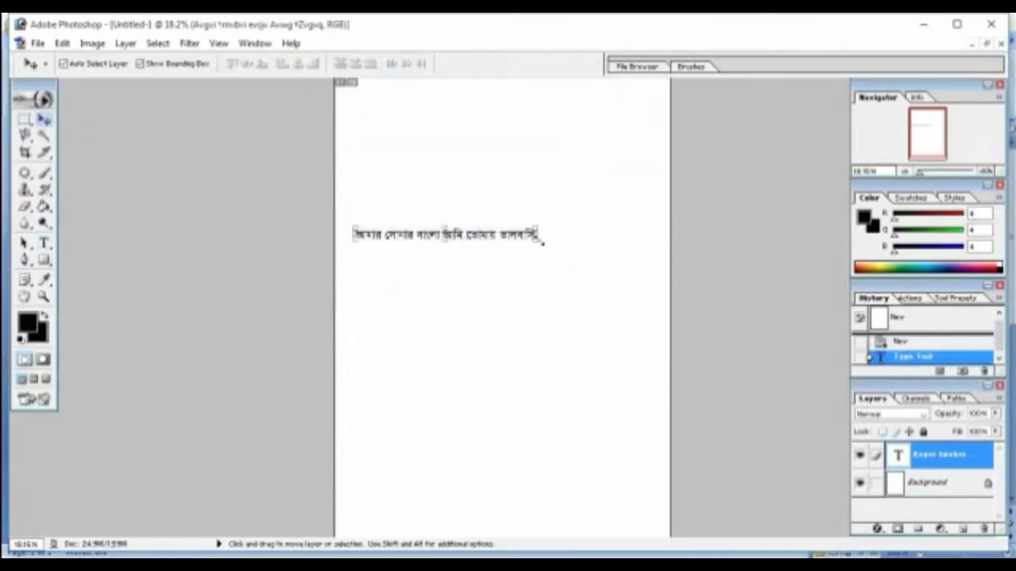
drag(543, 243, 562, 278)
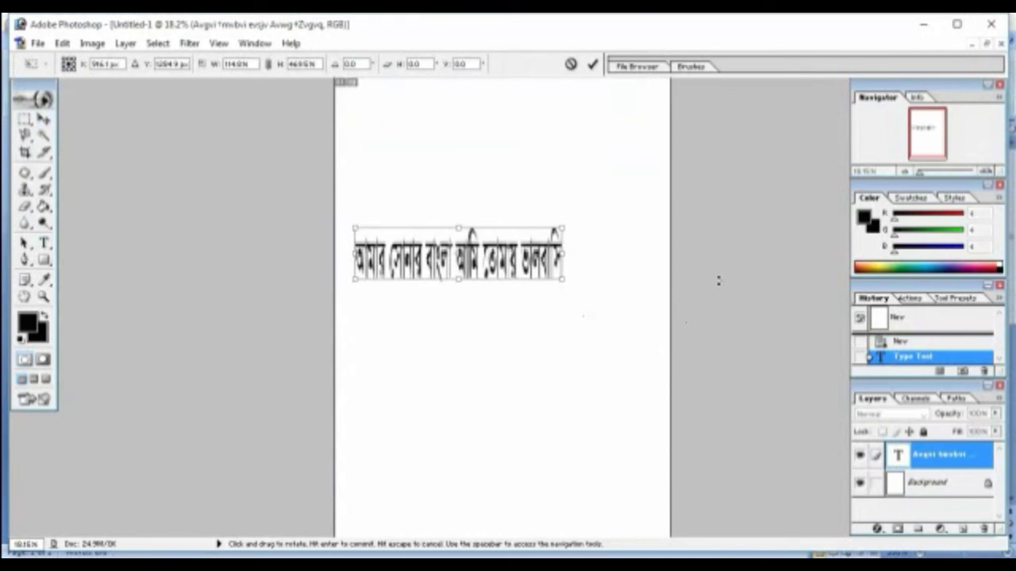
click(43, 118)
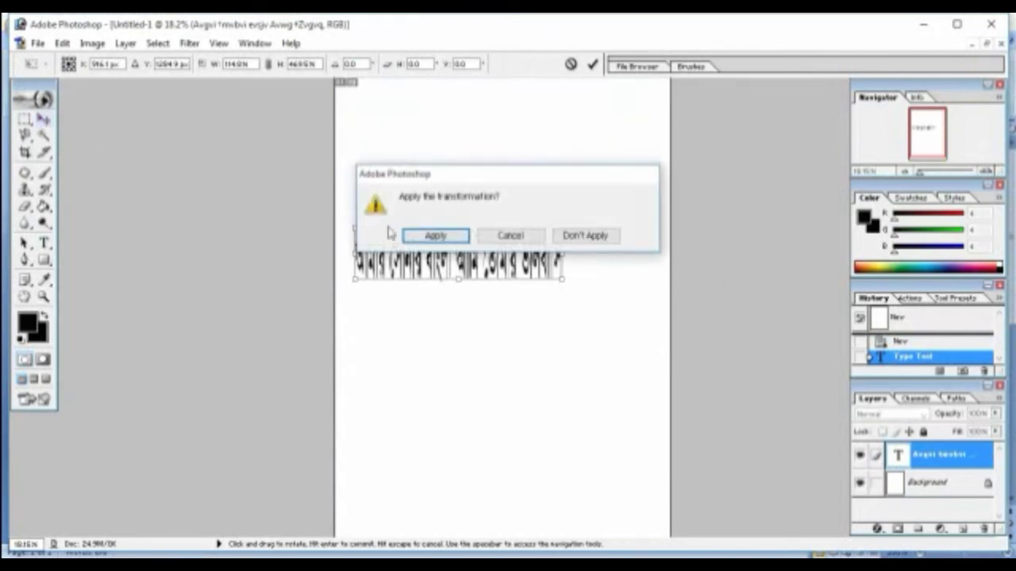
click(435, 235)
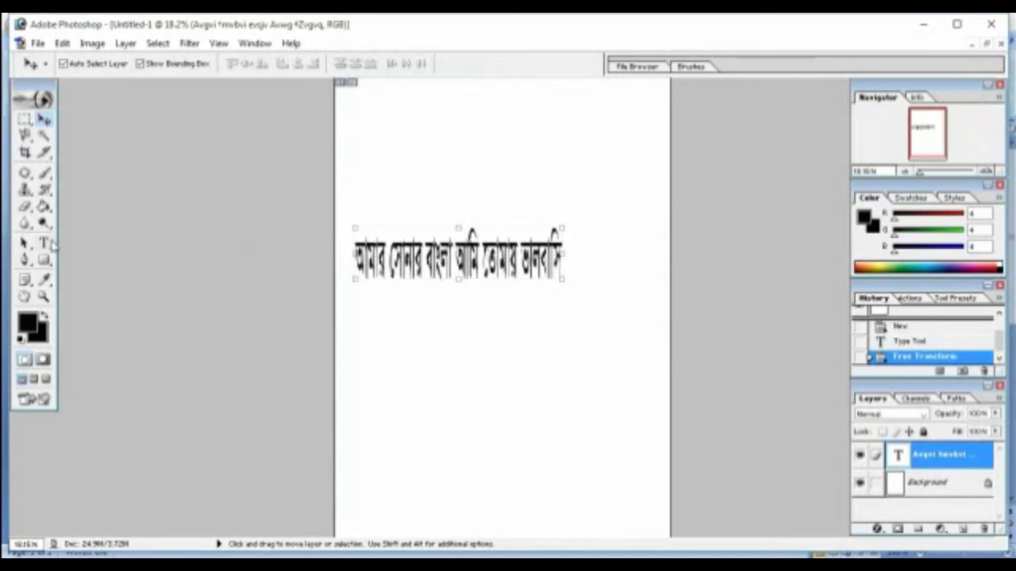
click(46, 242)
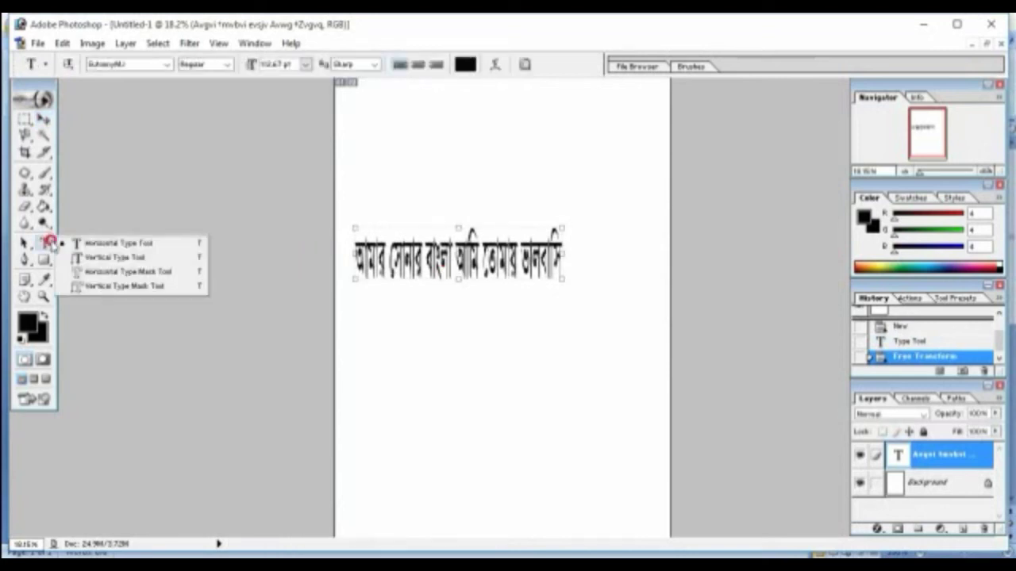
click(99, 257)
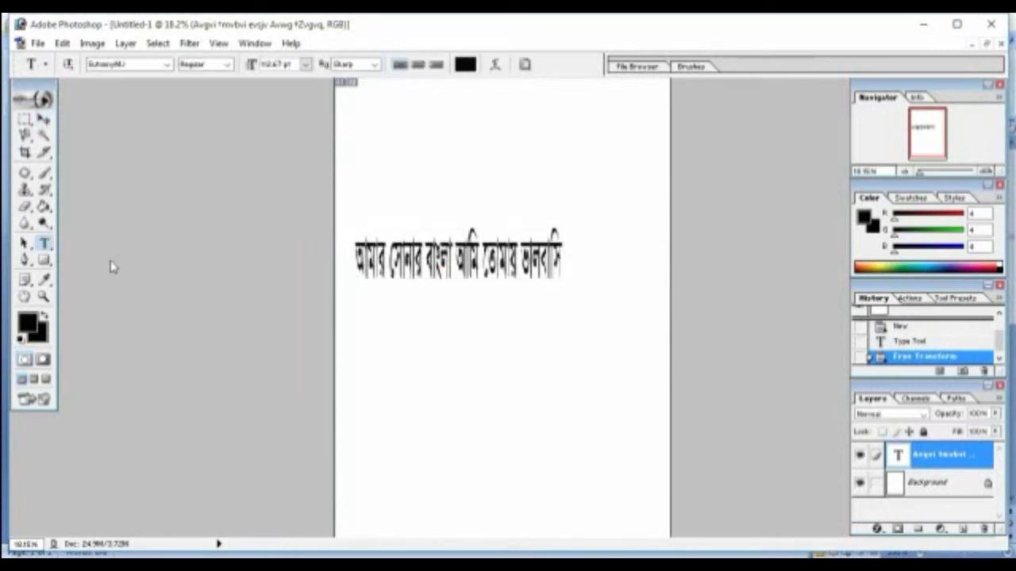
click(619, 228)
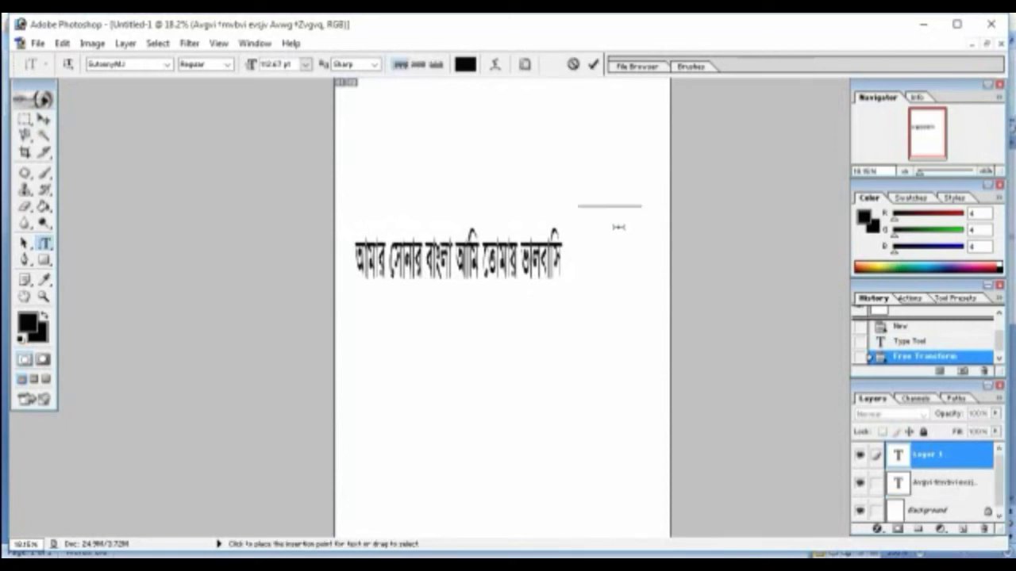
text(XPUccU)
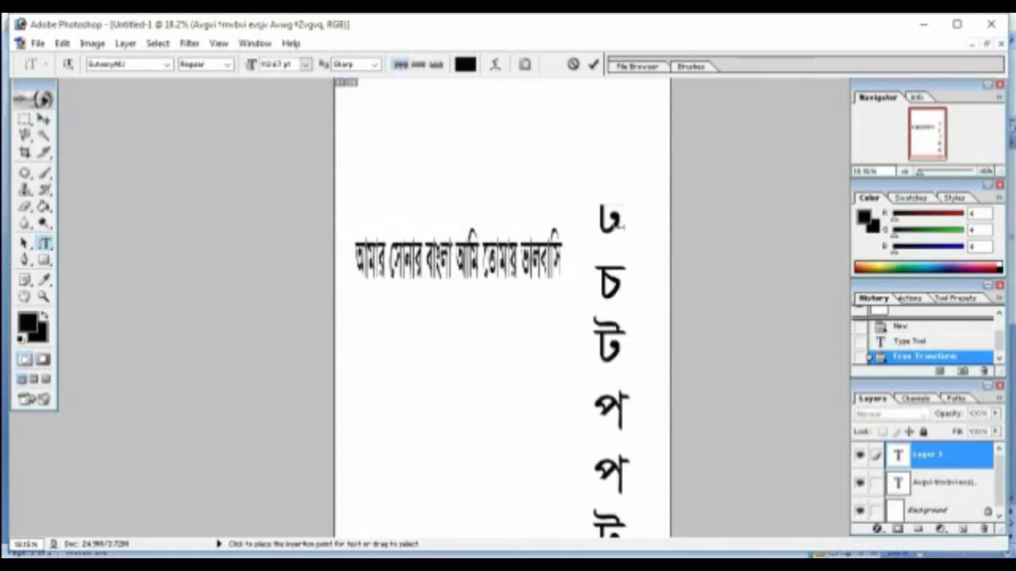
key(BackSpace)
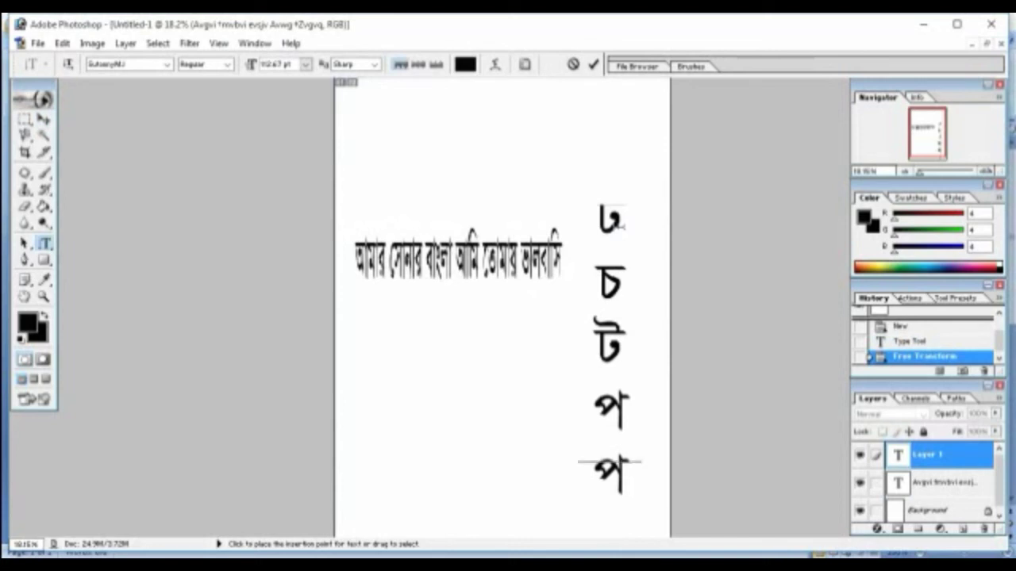
key(BackSpace)
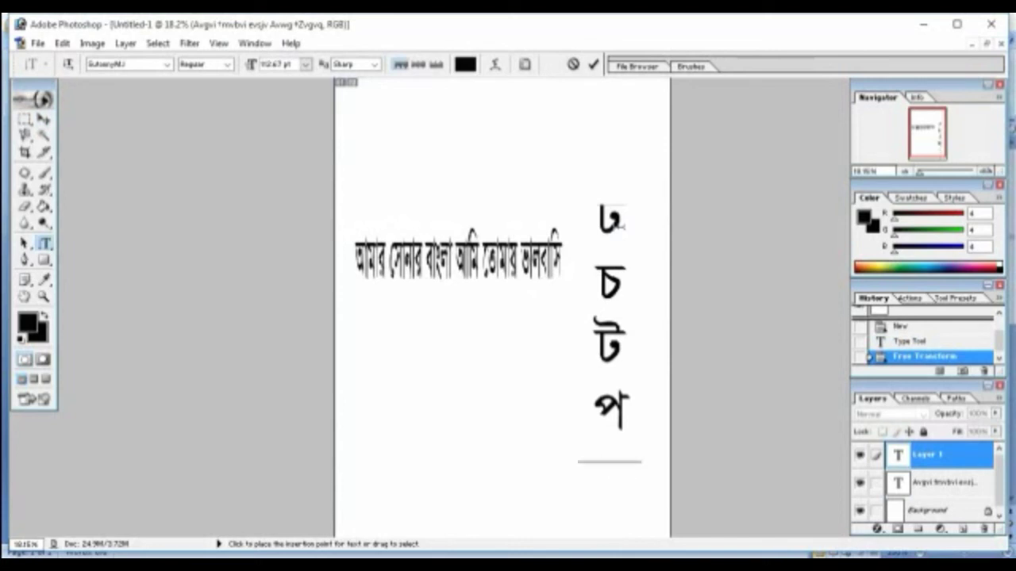
key(BackSpace)
key(BackSpace)
key(BackSpace)
key(BackSpace)
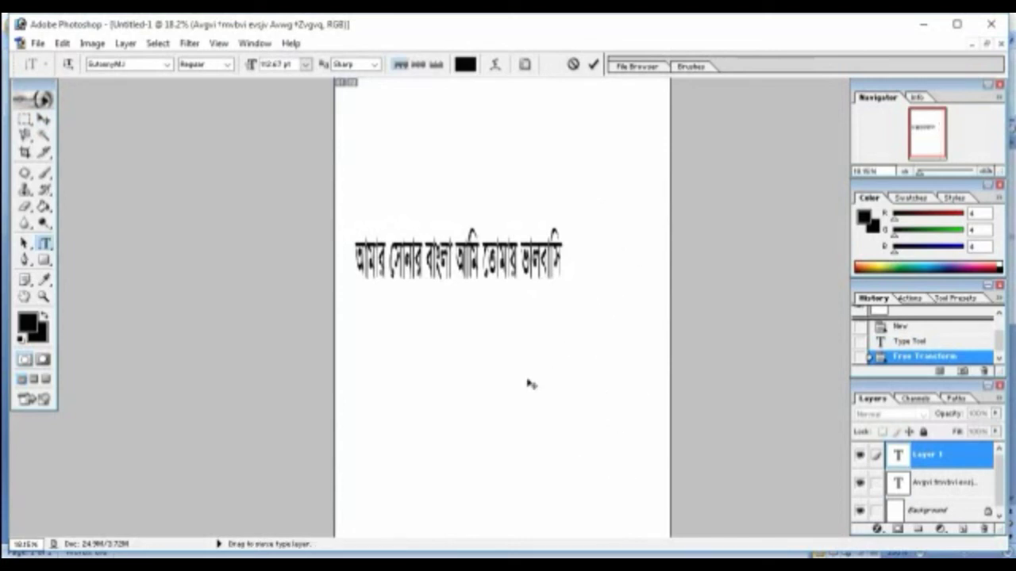
click(322, 287)
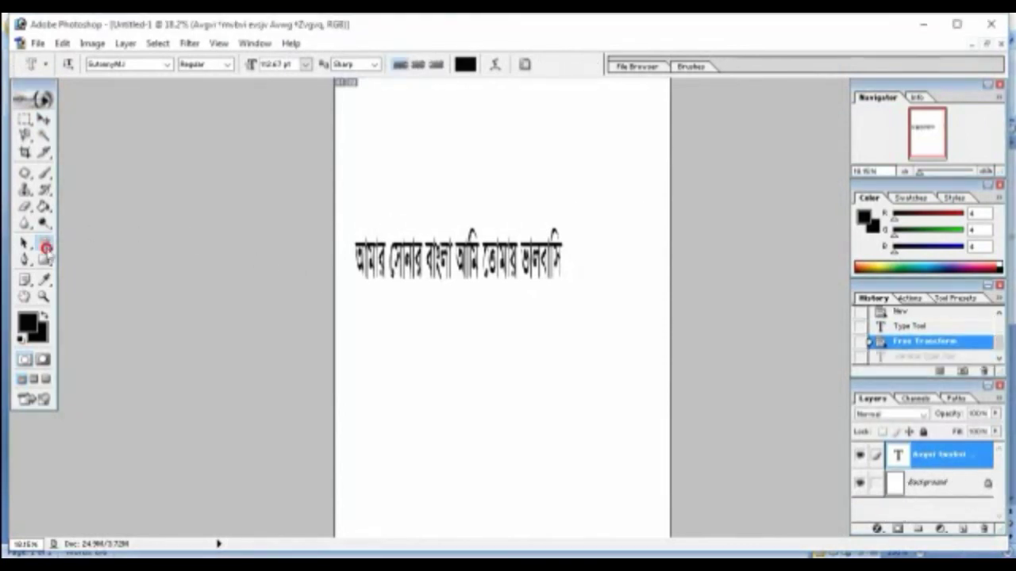
Step: Create a Horizontal Type Mask selection of Bengali letters below the enlarged line
drag(48, 247, 120, 284)
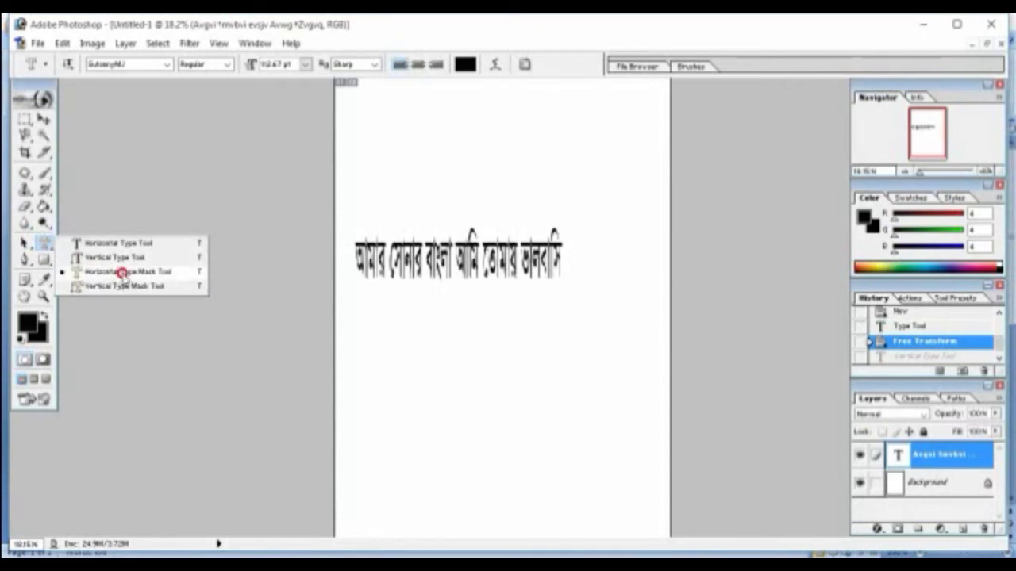
click(121, 273)
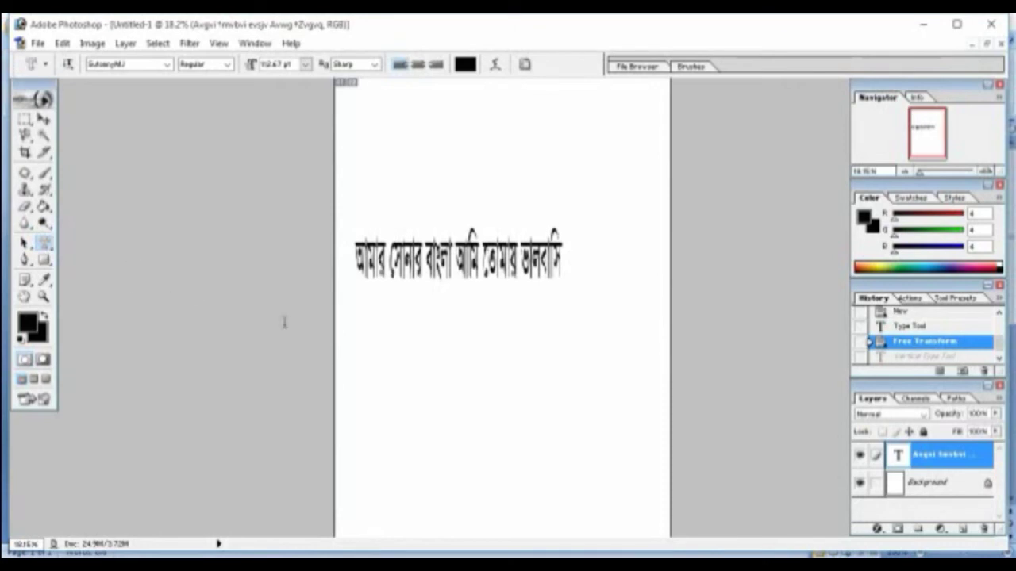
click(386, 359)
text(ও)
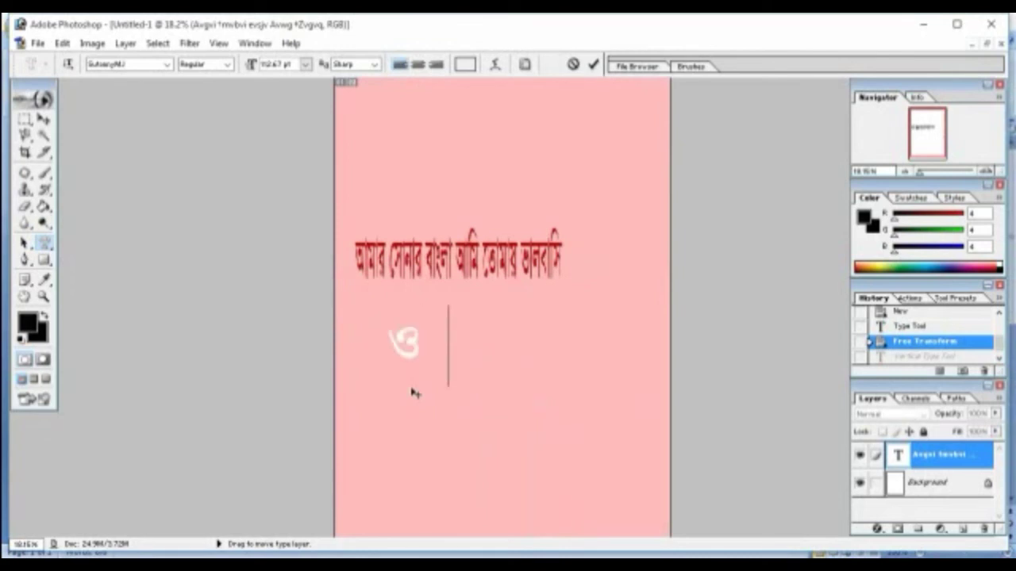
text(রানননারনওরে)
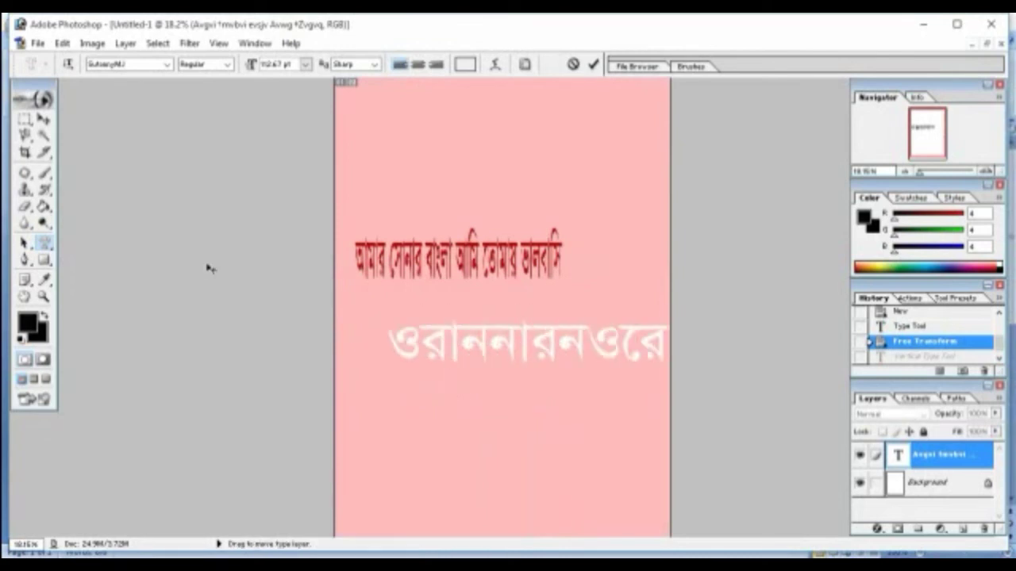
click(44, 119)
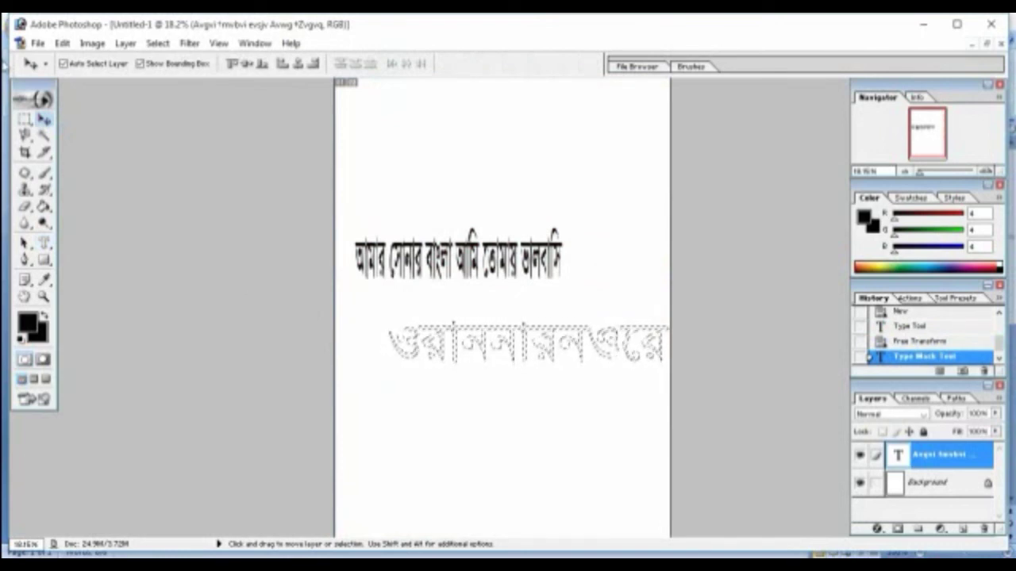
Step: Switch back to the ordinary Horizontal Type tool and click the page
click(45, 243)
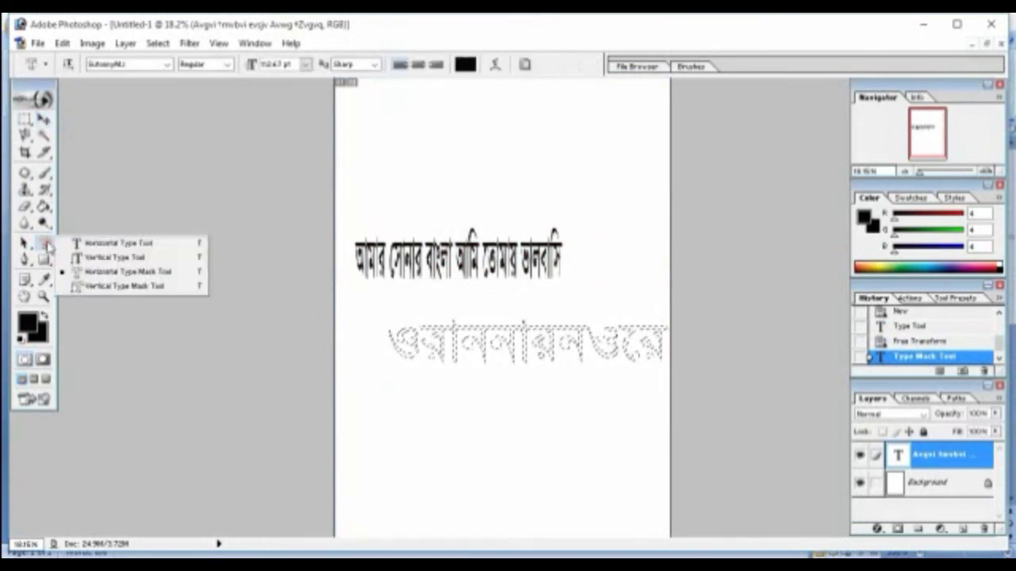
drag(46, 244, 181, 280)
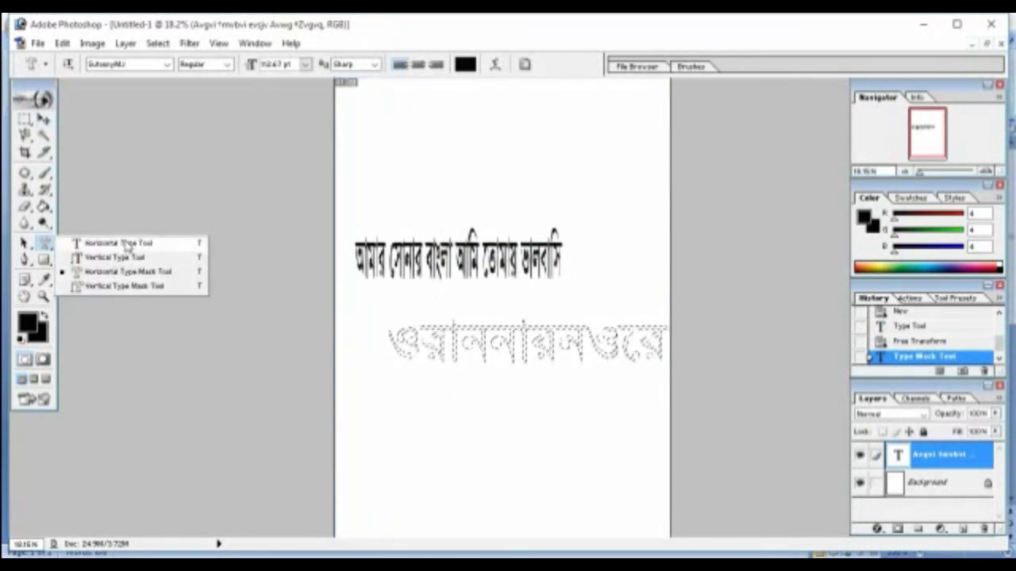
click(124, 244)
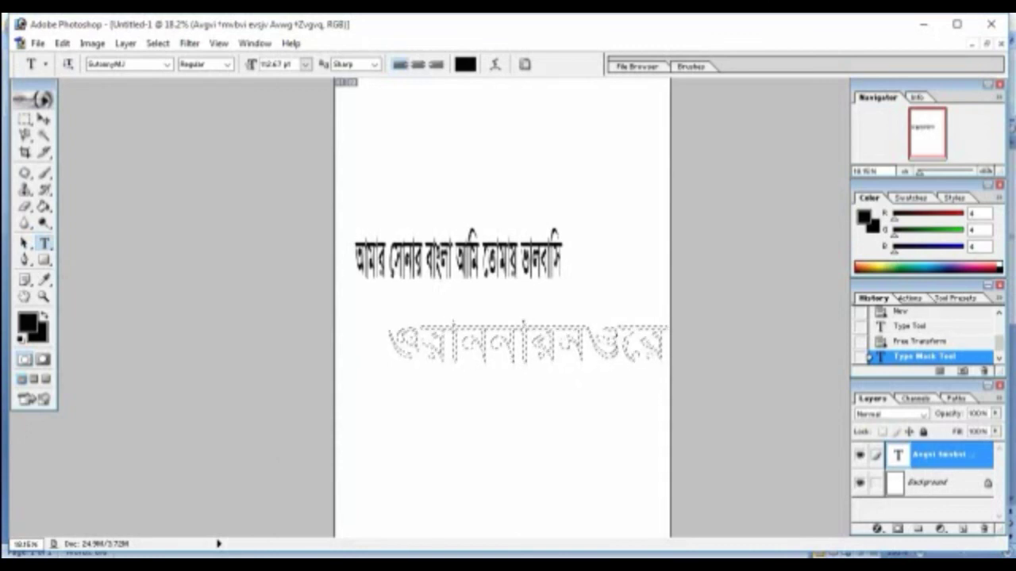
click(453, 547)
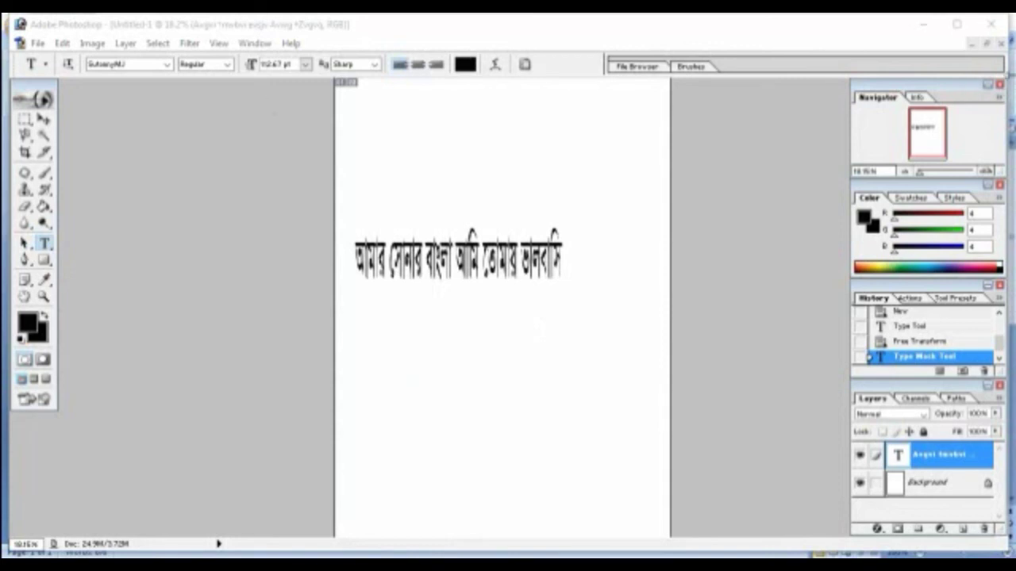
Step: Close the Bengali text document without saving
click(985, 45)
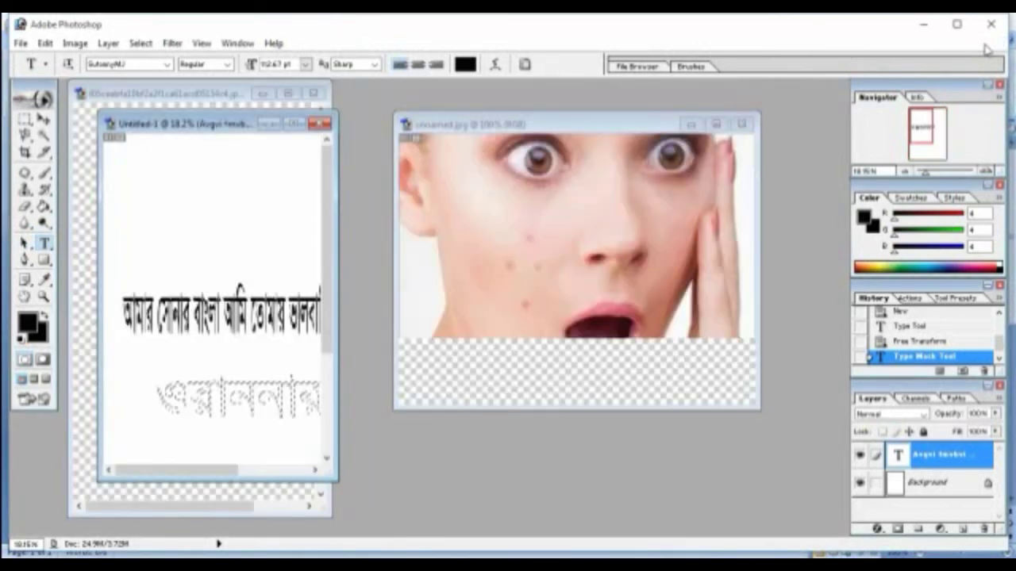
click(320, 123)
click(483, 235)
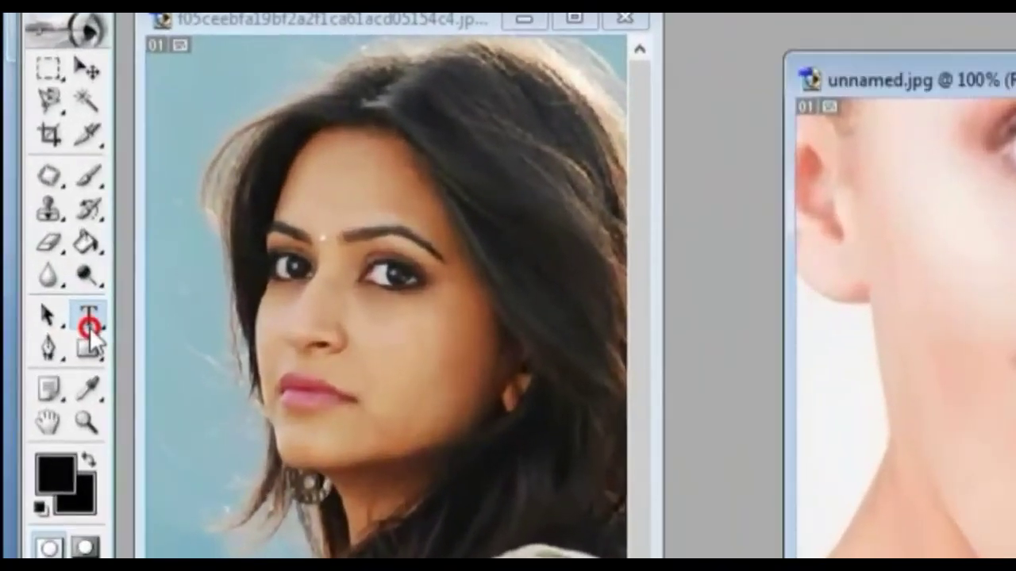
Step: Activate the photo document on the left and view the type tools list
click(89, 316)
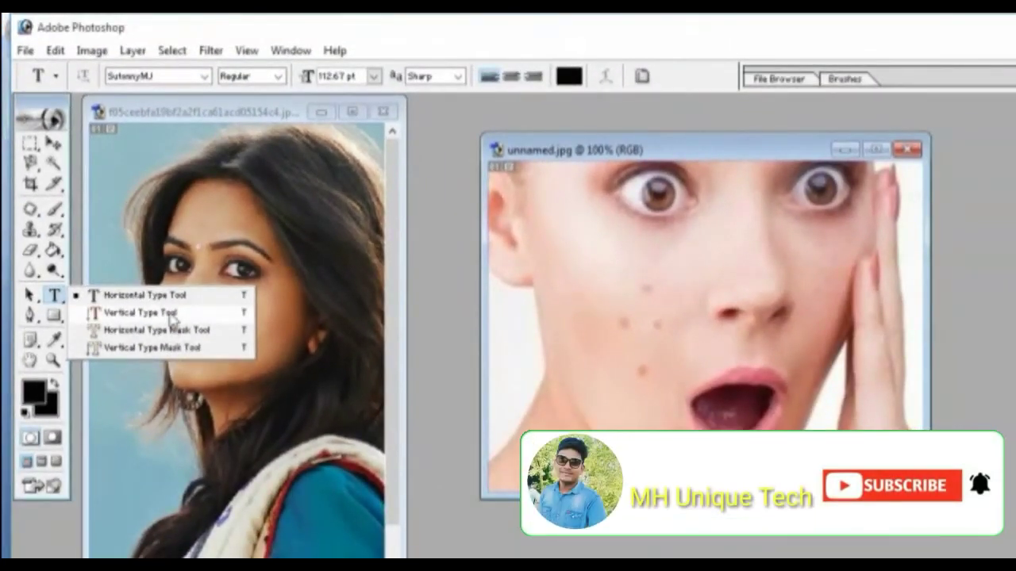
click(178, 401)
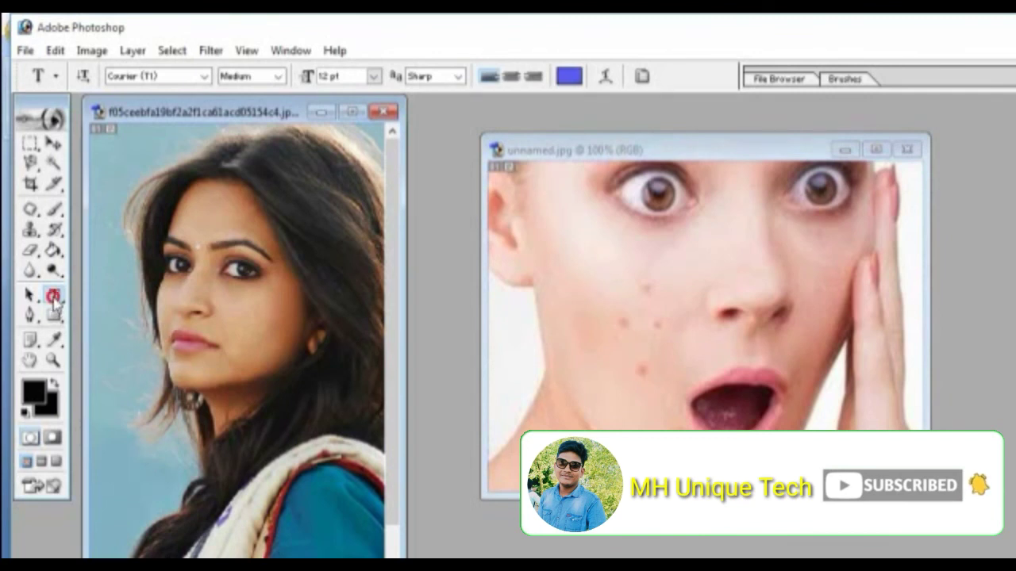
click(54, 295)
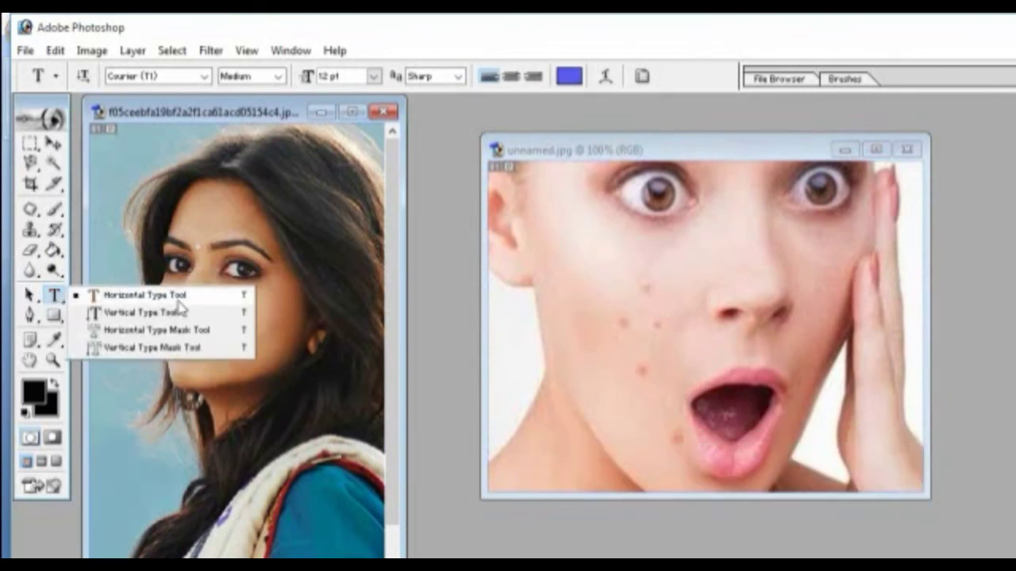